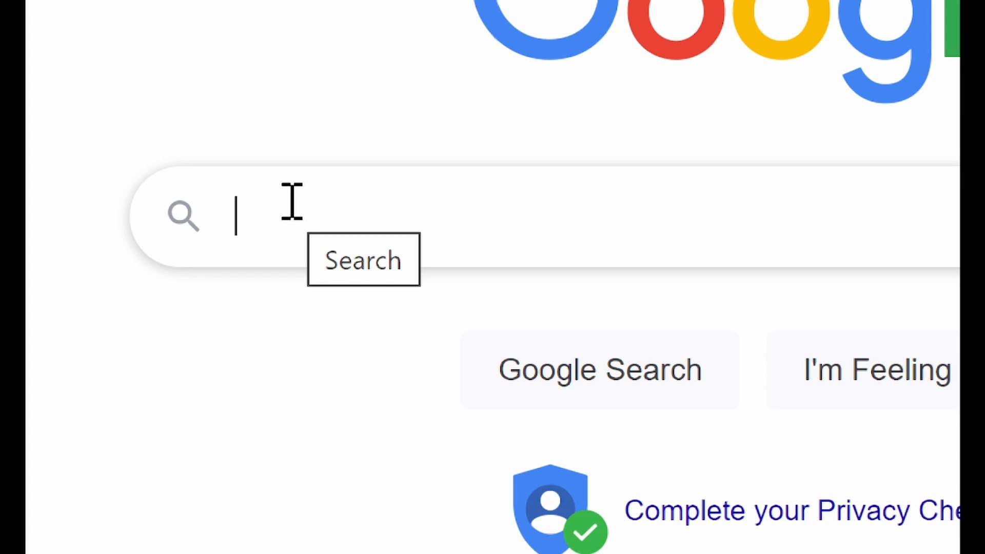
Step: Search Google for 'computational logic' and scroll through the results
text(computational log)
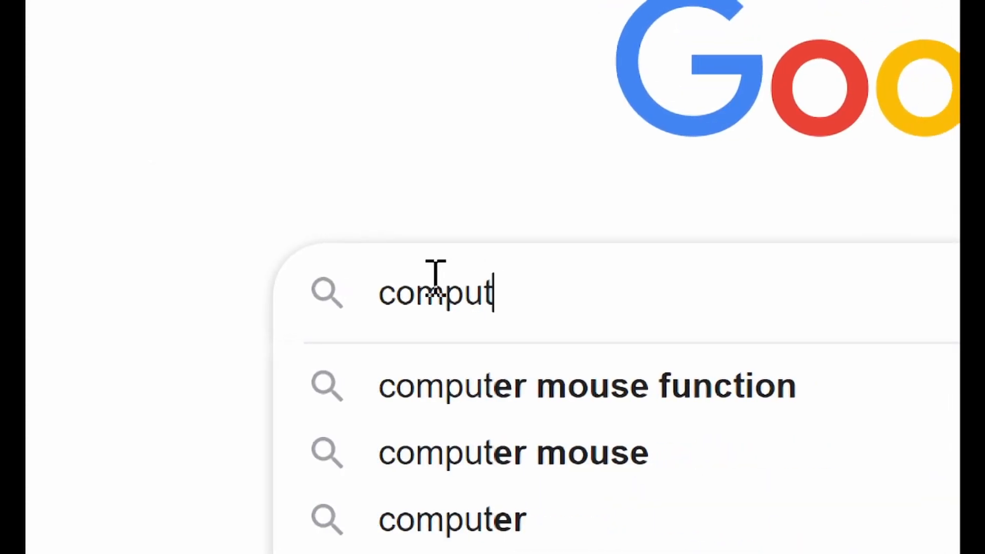
text(ic)
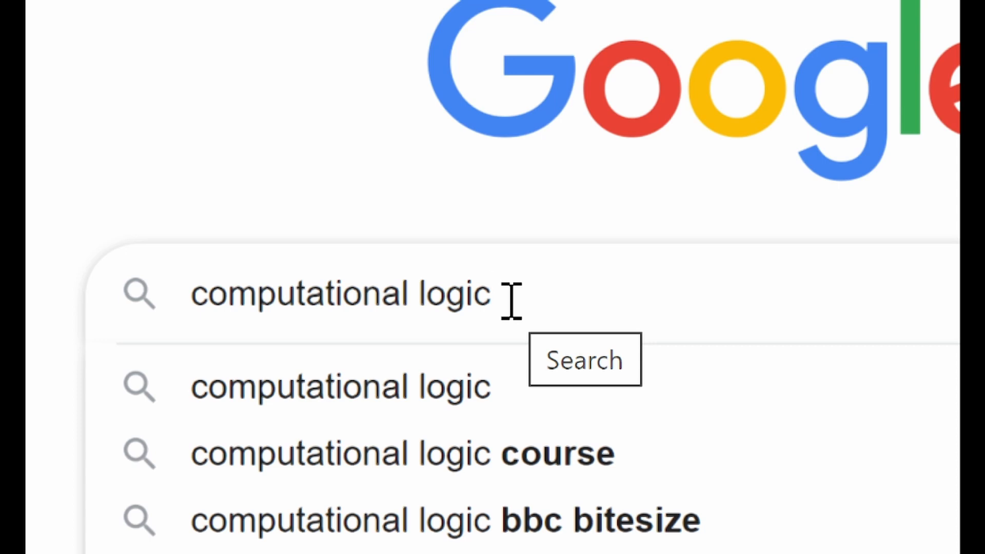
key(Return)
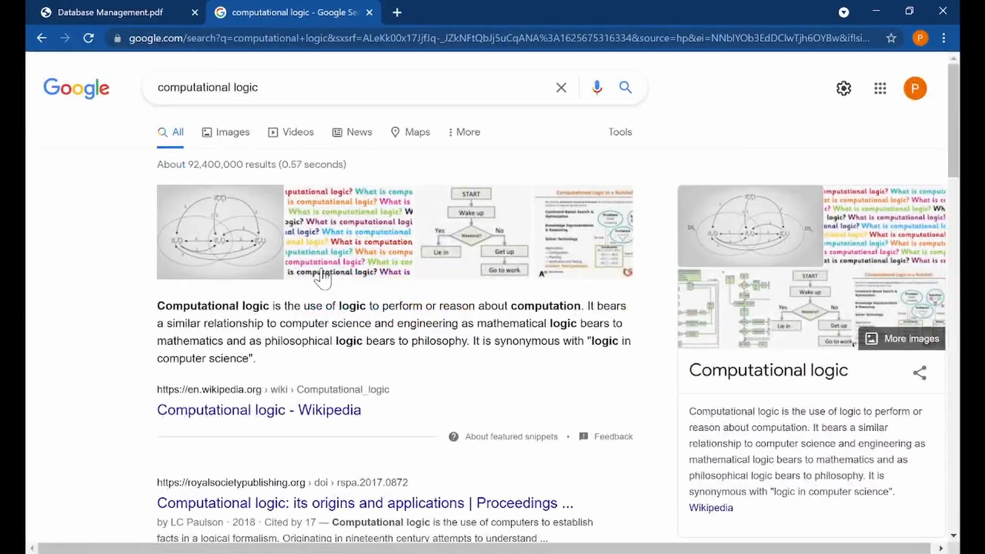
scroll(322, 279, down, 2)
scroll(322, 279, down, 10)
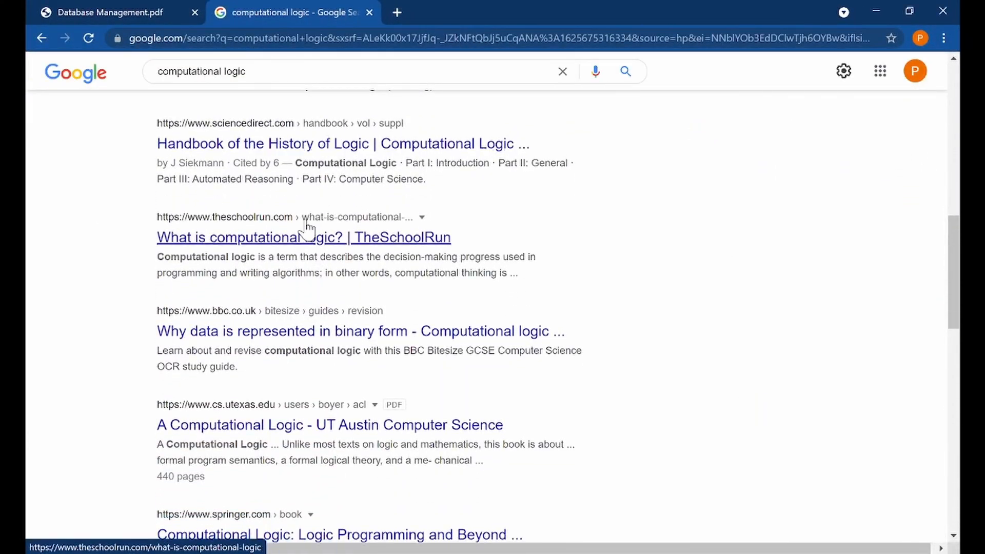
scroll(300, 247, up, 10)
scroll(297, 253, up, 1)
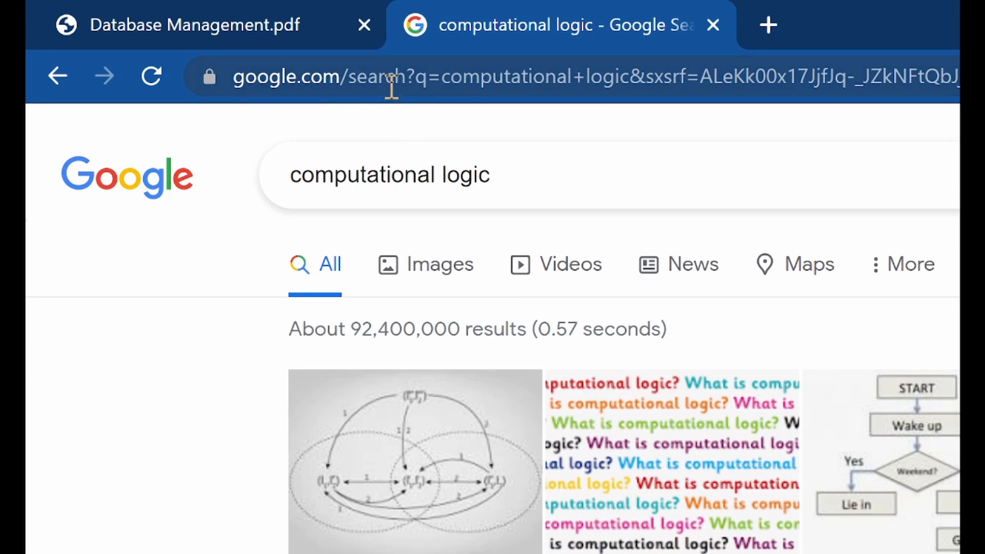
Step: Copy the Google search URL and paste it into a new, maximized Notepad document
click(391, 82)
right_click(392, 85)
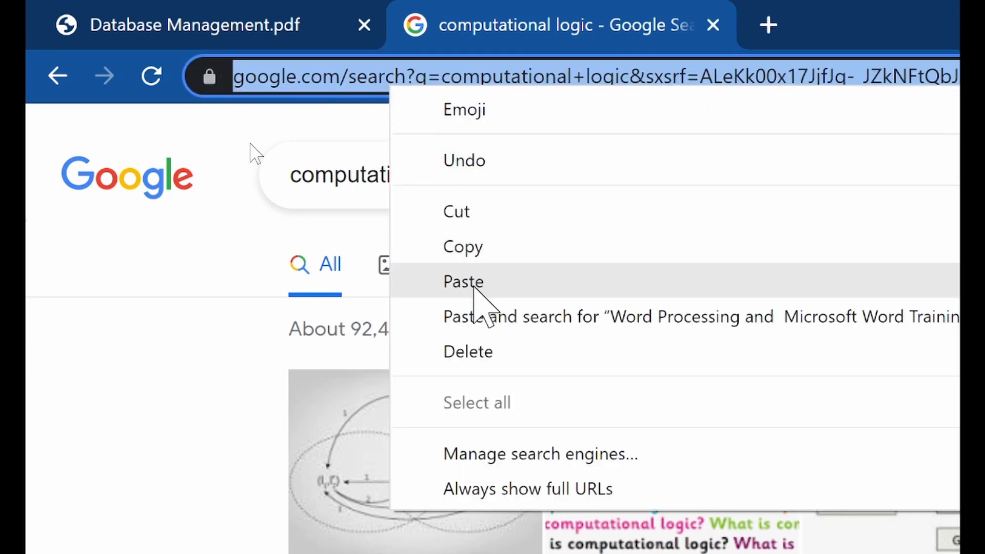
click(477, 247)
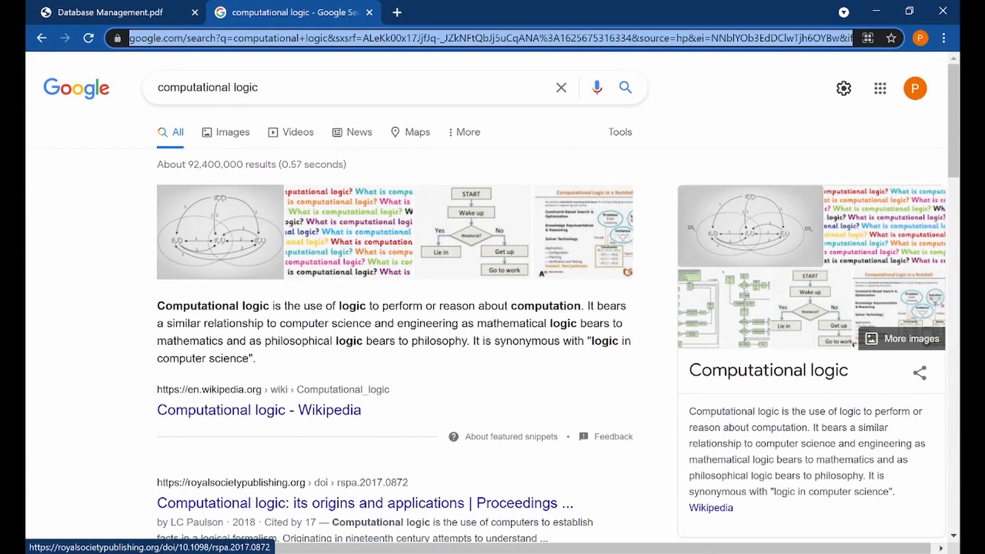
right_click(361, 553)
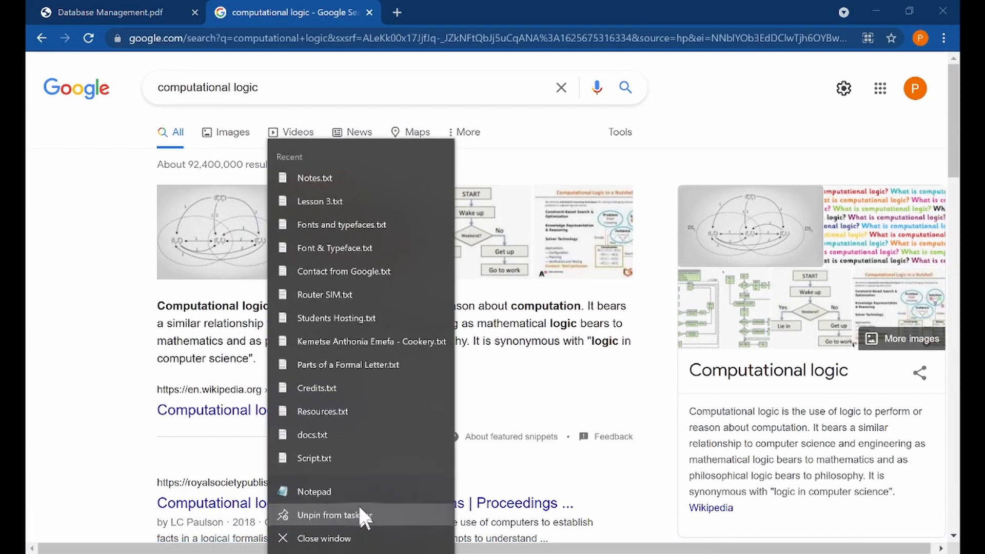
click(349, 493)
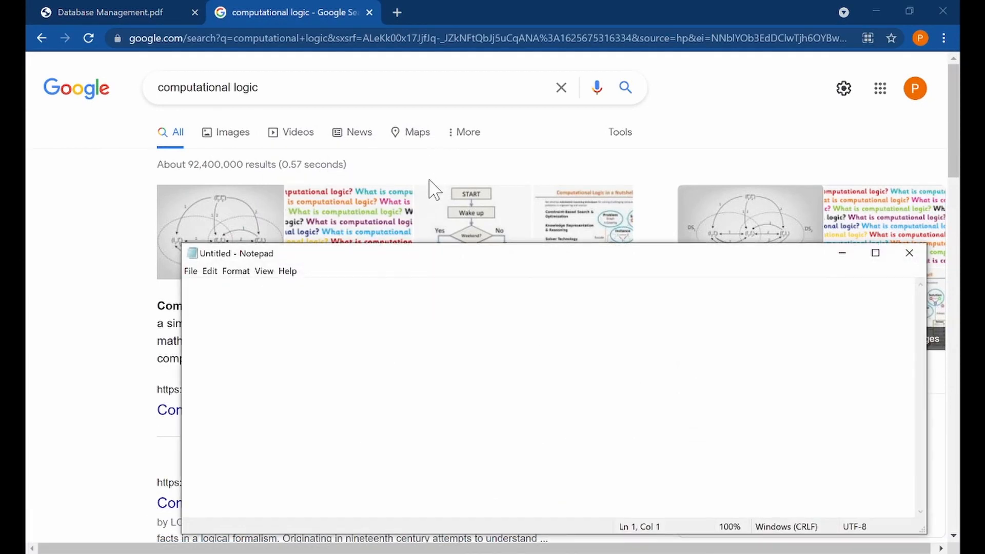
drag(413, 254, 428, 1)
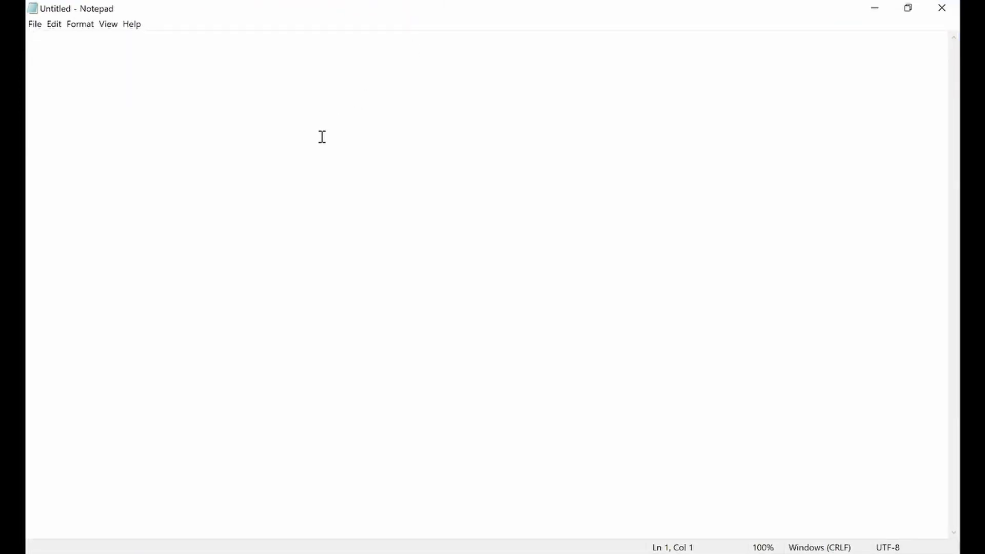
key(ctrl+v)
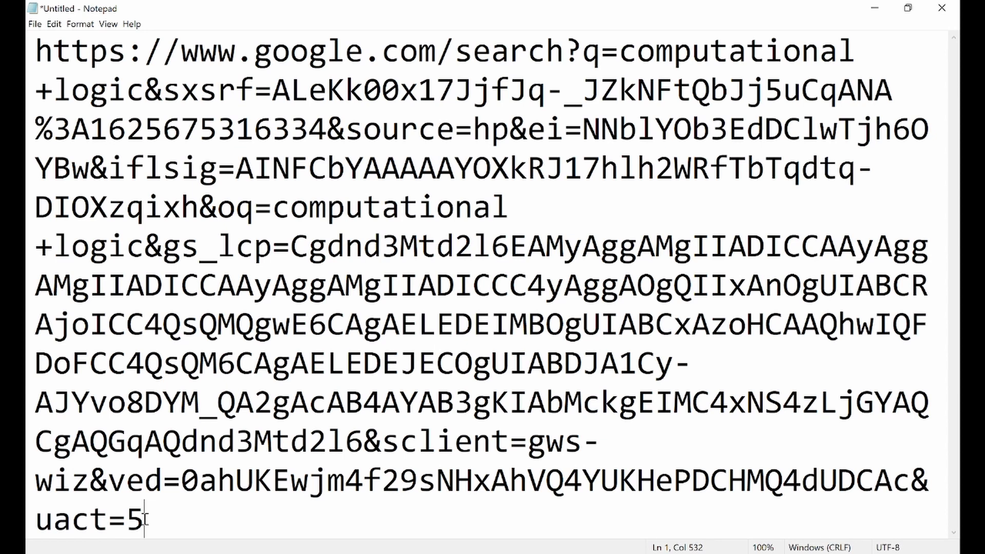
click(61, 33)
key(Left)
key(shift+Right)
key(shift+Right)
key(shift+Right)
key(shift+Right)
key(shift+Right)
key(shift+Right)
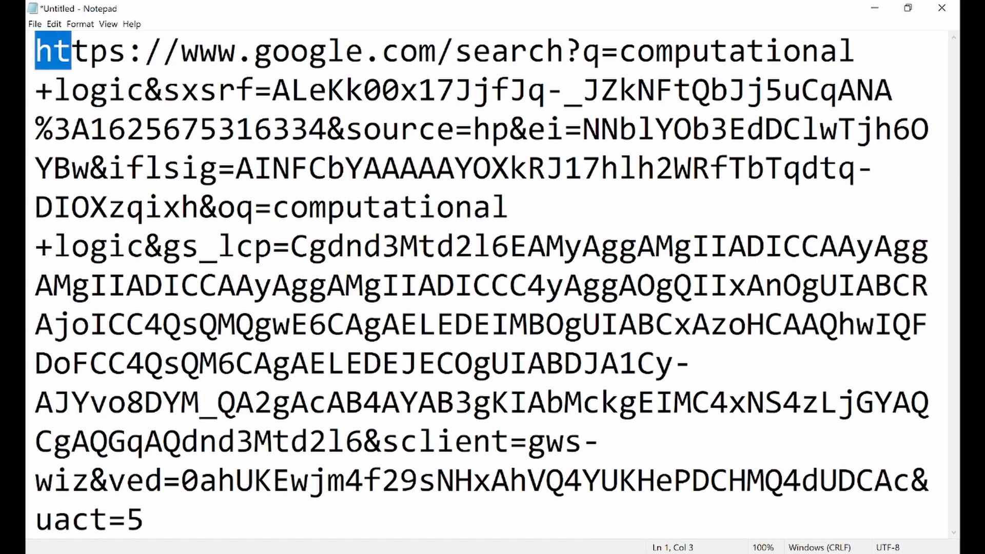
key(shift+Right)
key(shift+Right)
key(shift+Right)
key(shift+Right)
key(shift+Right)
key(shift+Right)
key(shift+Right)
key(shift+Right)
key(shift+Right)
key(shift+Right)
key(shift+Right)
key(shift+Right)
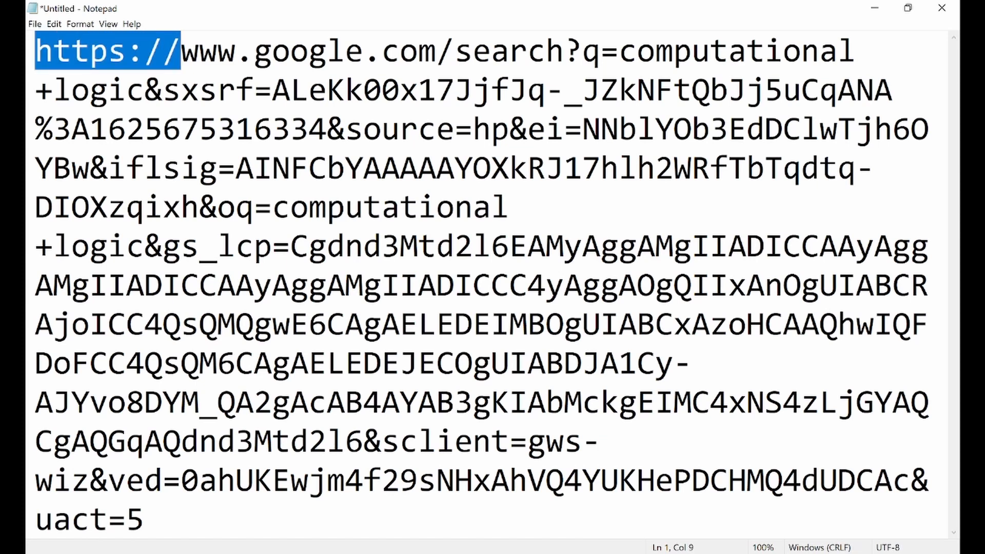
key(shift+Right)
key(shift+Right)
key(shift+Right)
key(shift+Right)
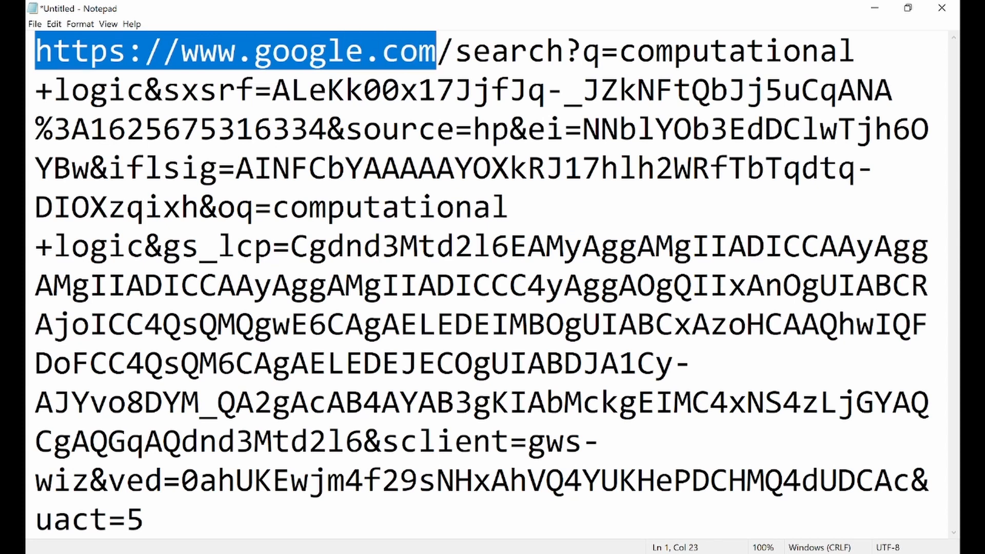
key(shift+Right)
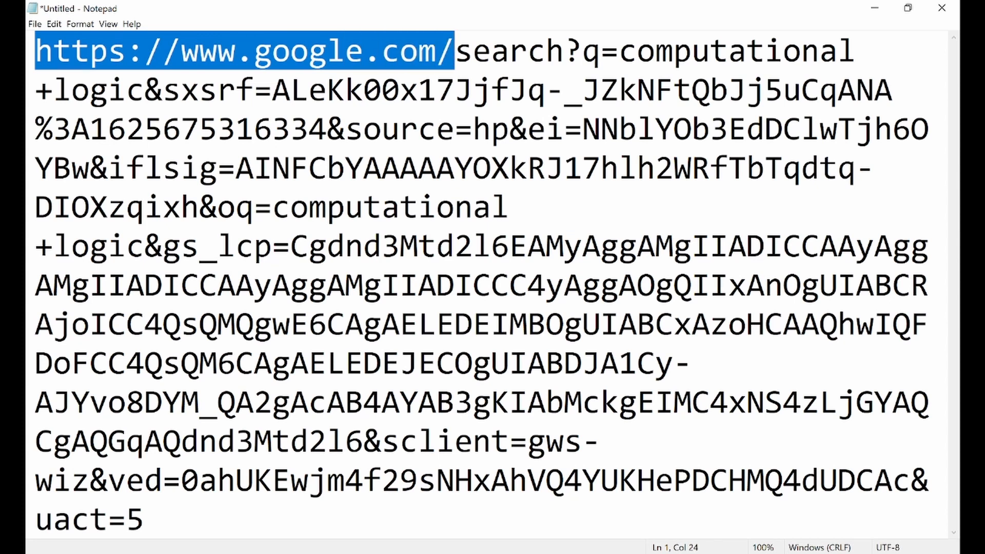
click(126, 51)
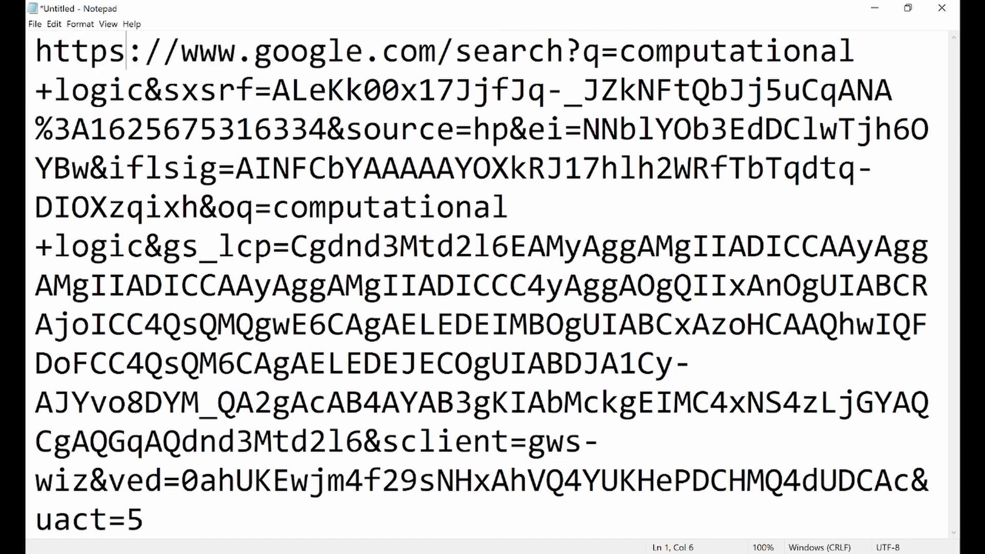
key(shift+Left)
key(shift+Left)
key(shift+Left)
key(shift+Left)
click(437, 50)
key(shift+Right)
key(shift+Right)
key(shift+Right)
key(shift+Right)
key(shift+Right)
key(shift+Right)
key(shift+Right)
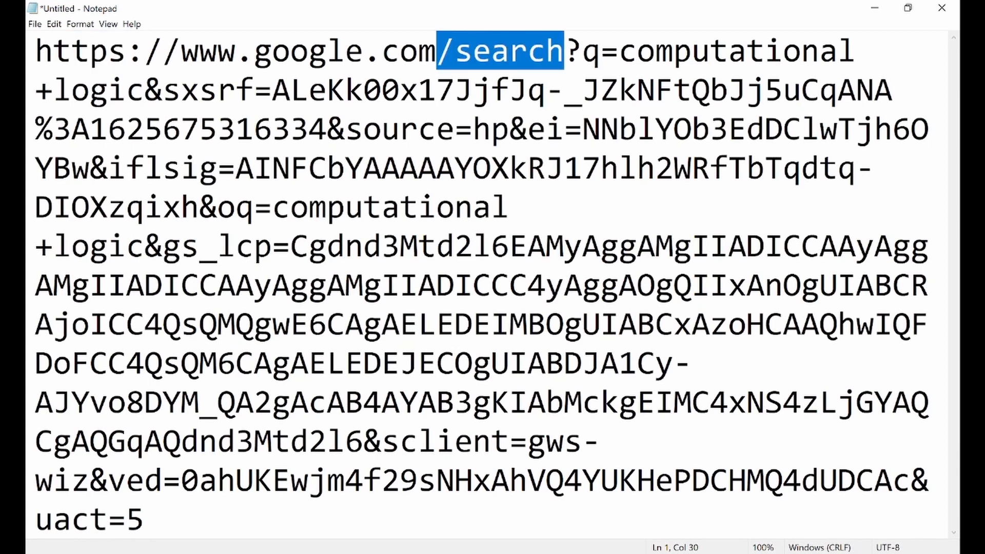
key(Right)
key(shift+Left)
key(shift+Left)
key(shift+Left)
key(shift+Left)
key(shift+Left)
key(shift+Left)
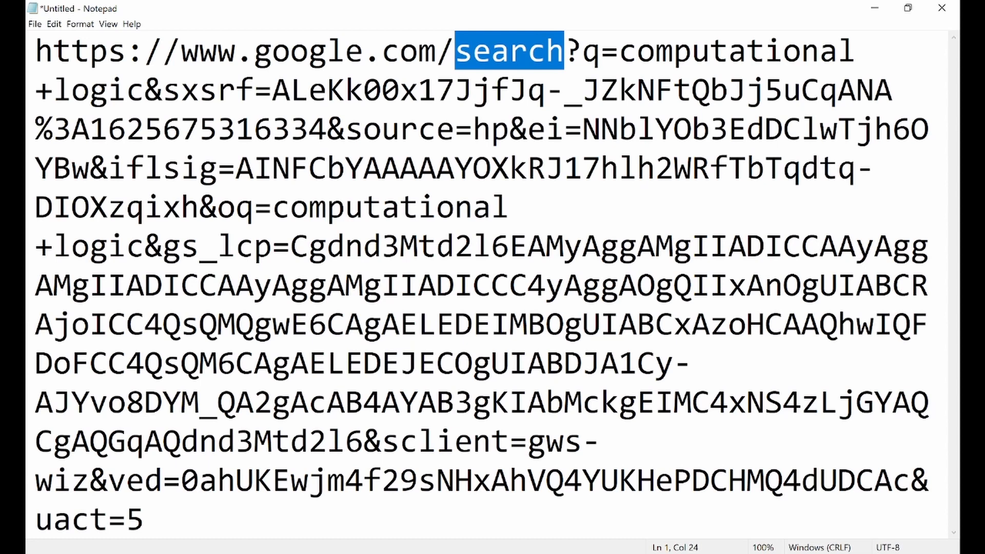
key(Right)
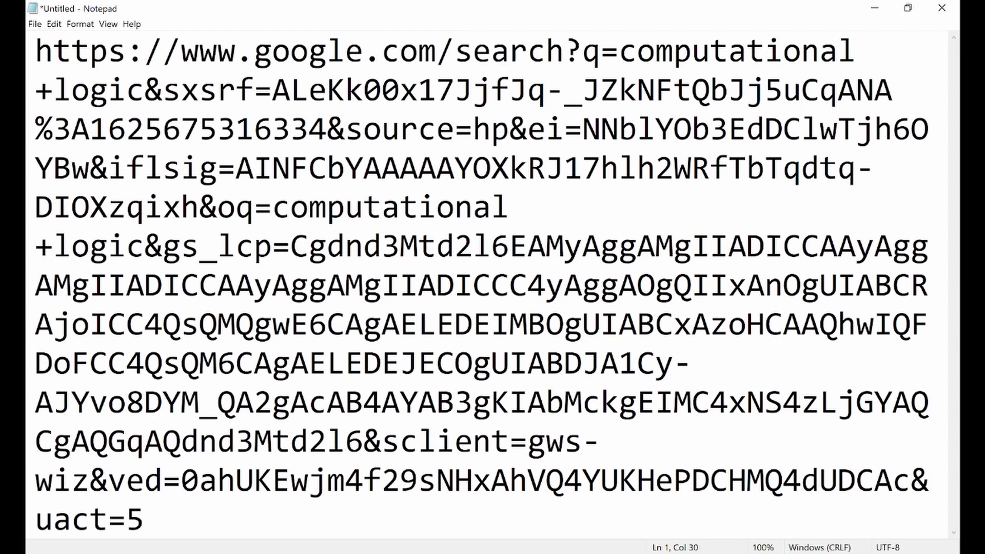
key(shift+Right)
key(Right)
key(shift+Left)
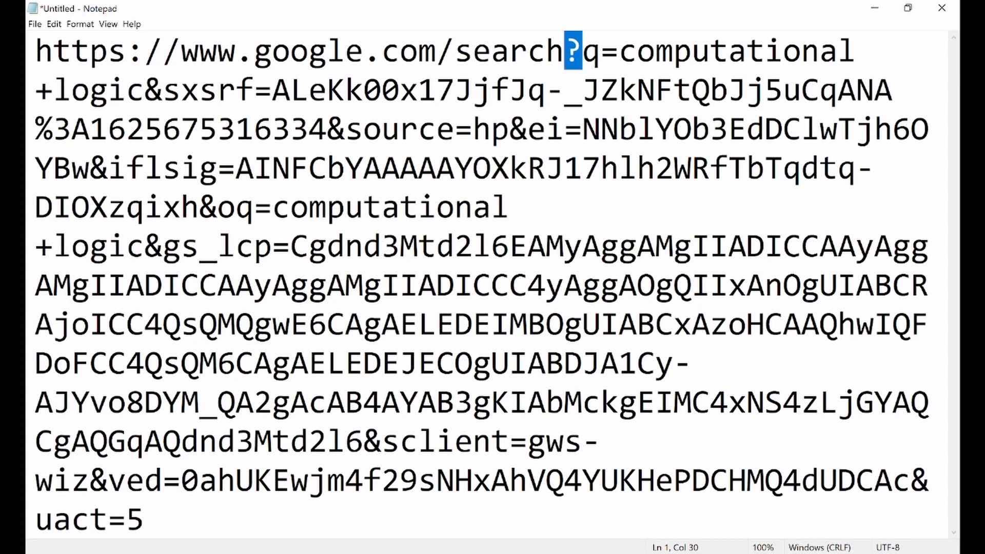
key(Left)
key(shift+Left)
key(shift+Left)
key(shift+Left)
key(shift+Left)
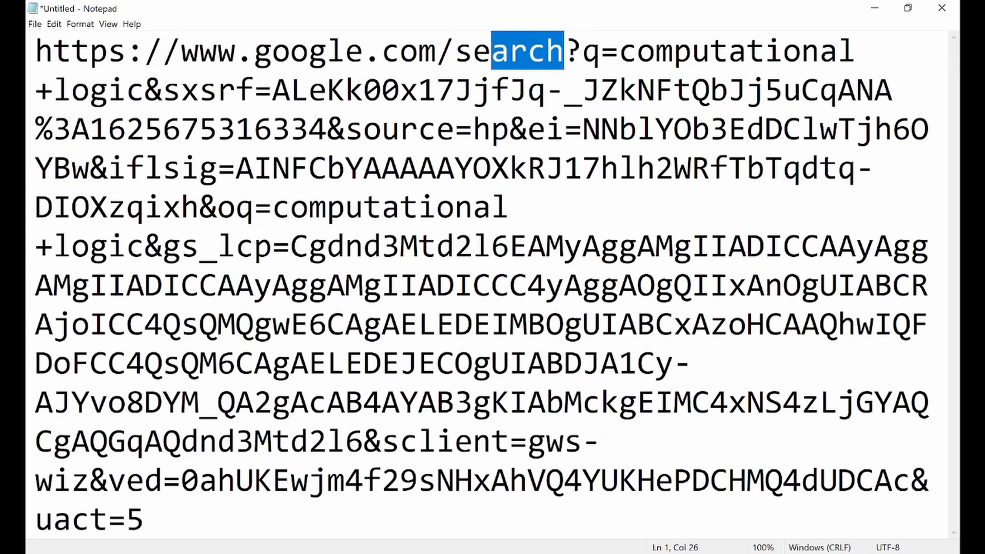
key(shift+Left)
key(shift+Left)
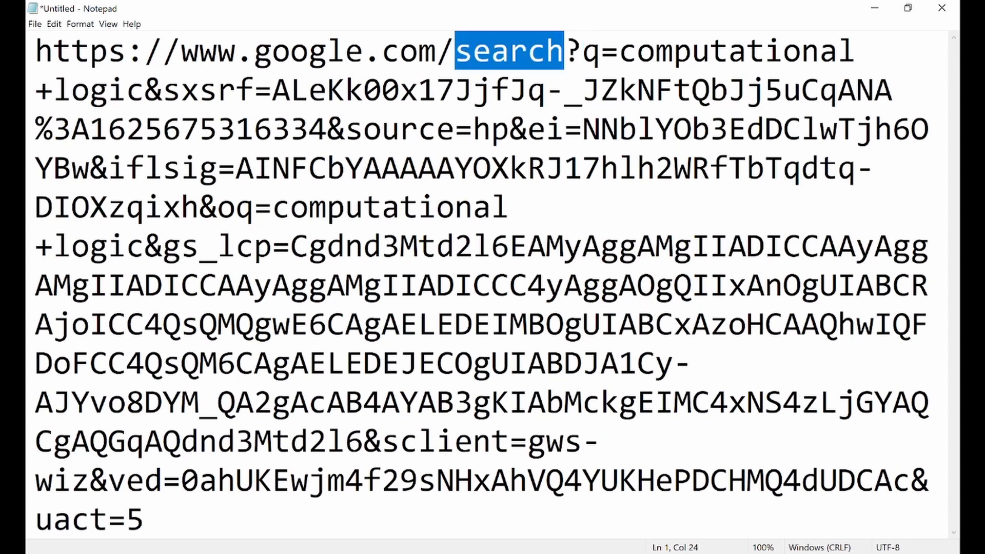
key(Right)
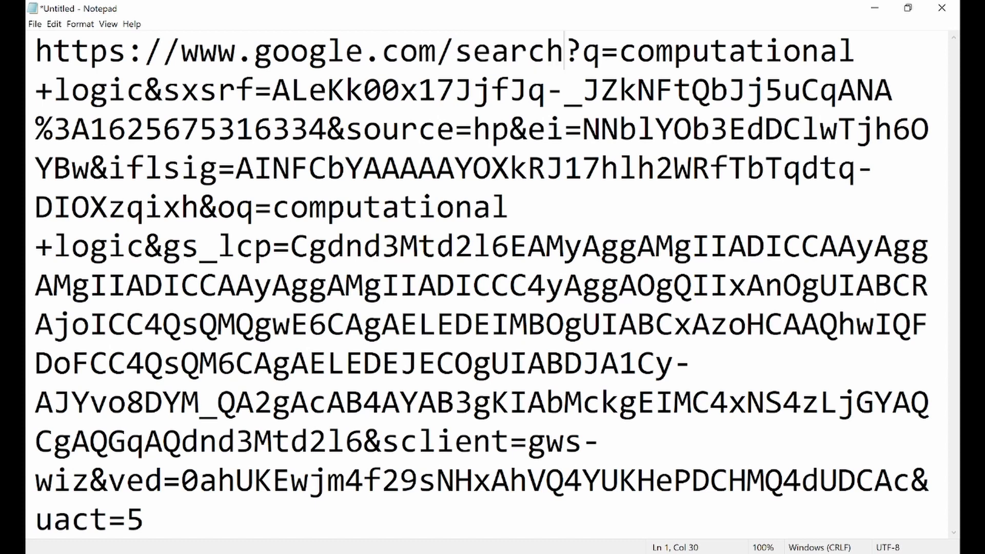
key(shift+Right)
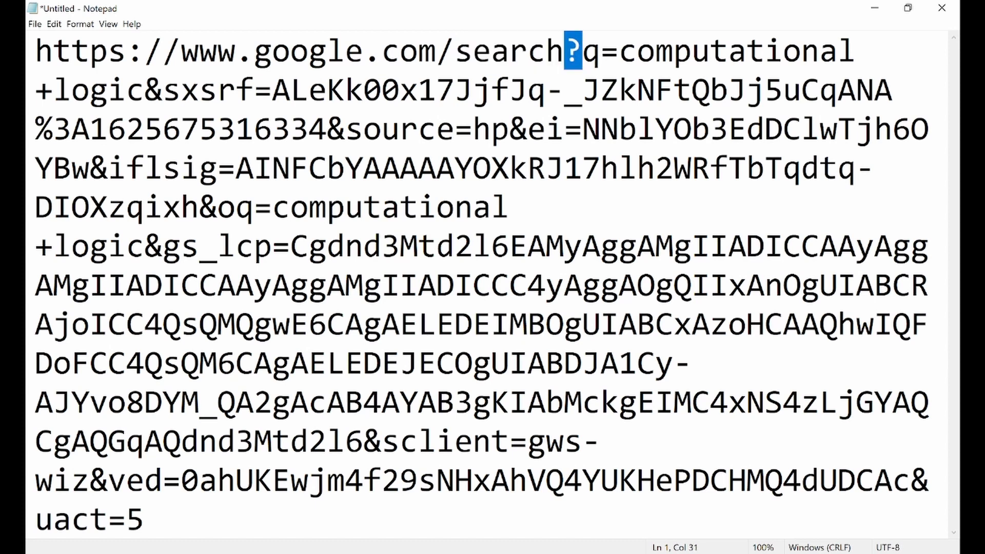
key(Right)
key(Right)
key(shift+Left)
drag(619, 52, 163, 89)
key(shift+Left)
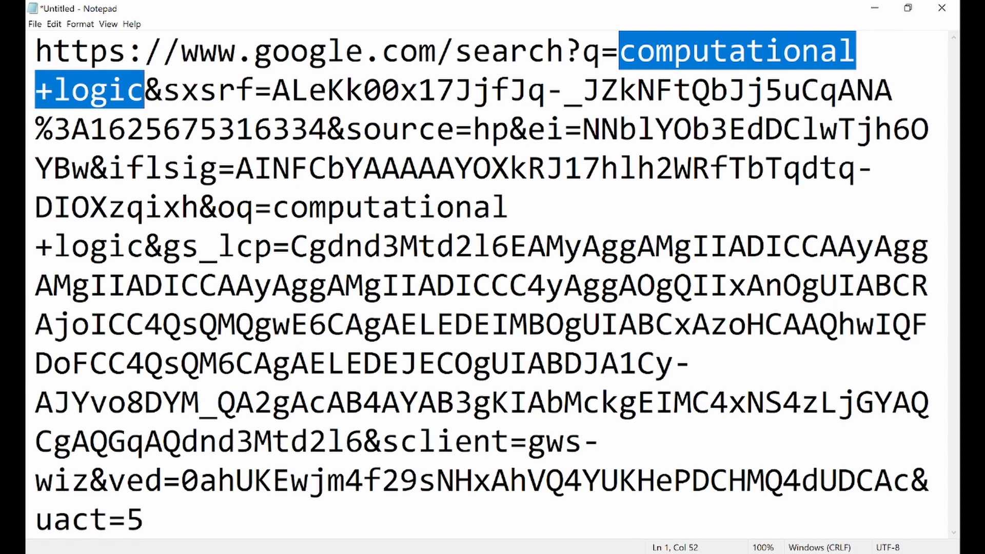
key(Right)
key(shift+Right)
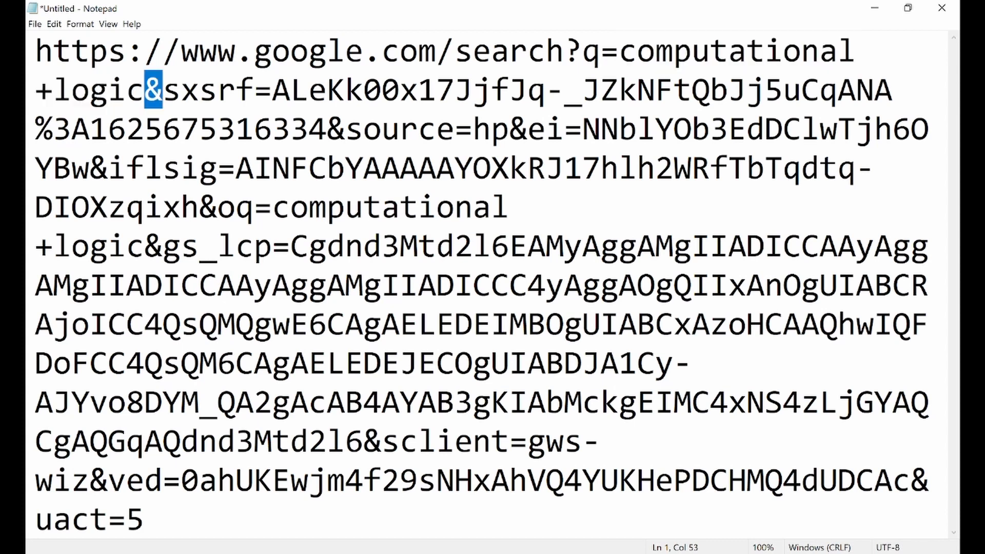
key(Right)
key(shift+Right)
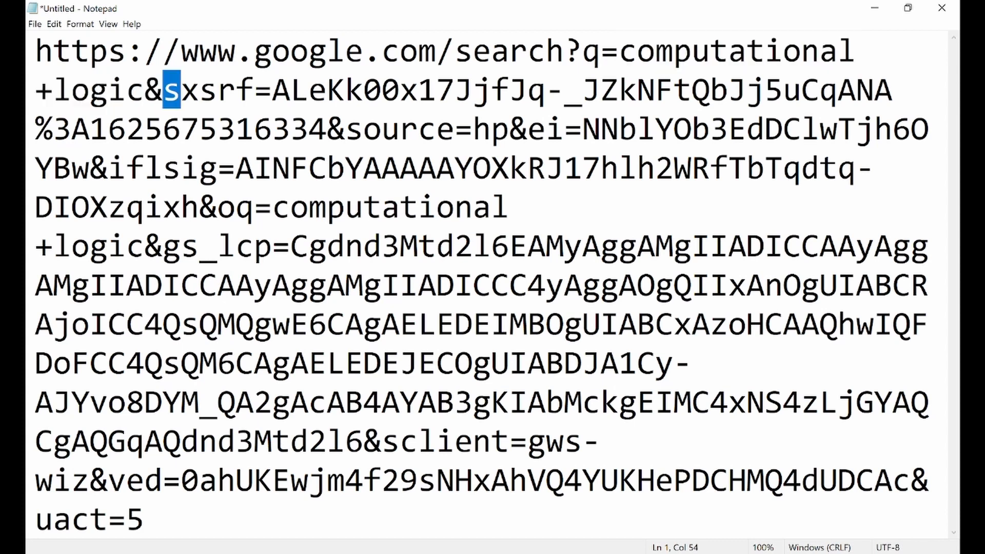
key(shift+Right)
key(shift+Right)
key(shift+Right)
key(shift+Right)
key(shift+Right)
key(shift+Right)
key(shift+Right)
key(shift+Right)
key(shift+Right)
key(shift+Right)
key(shift+Right)
key(shift+Right)
key(shift+Right)
key(shift+Right)
key(shift+Right)
key(shift+Right)
key(shift+Right)
key(shift+Right)
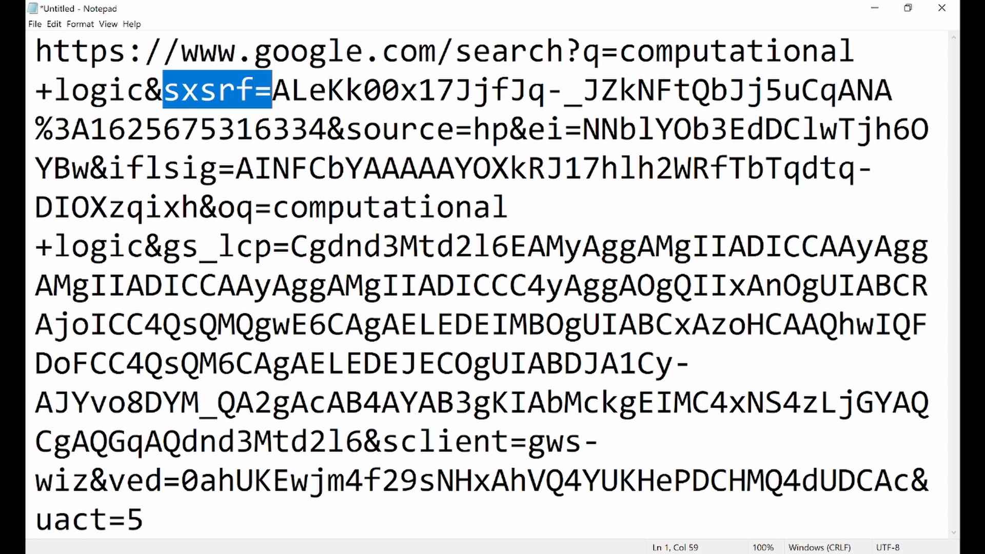
drag(510, 90, 510, 128)
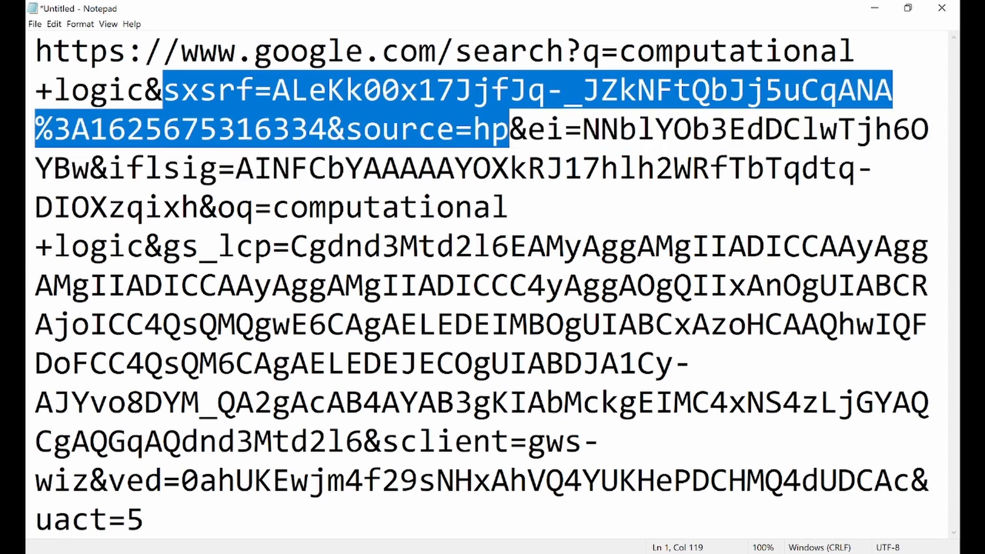
key(Right)
key(shift+Right)
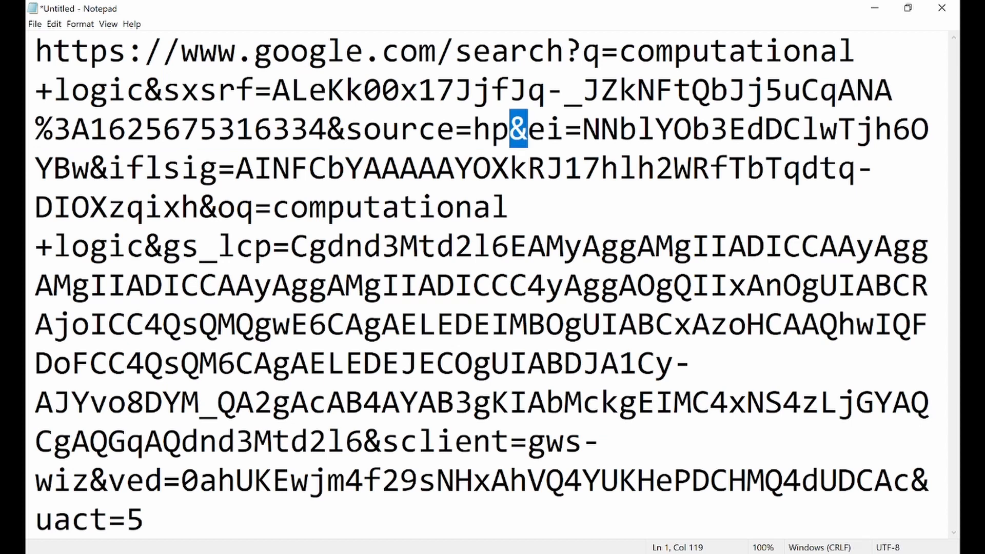
key(Right)
key(shift+Right)
key(shift+Right)
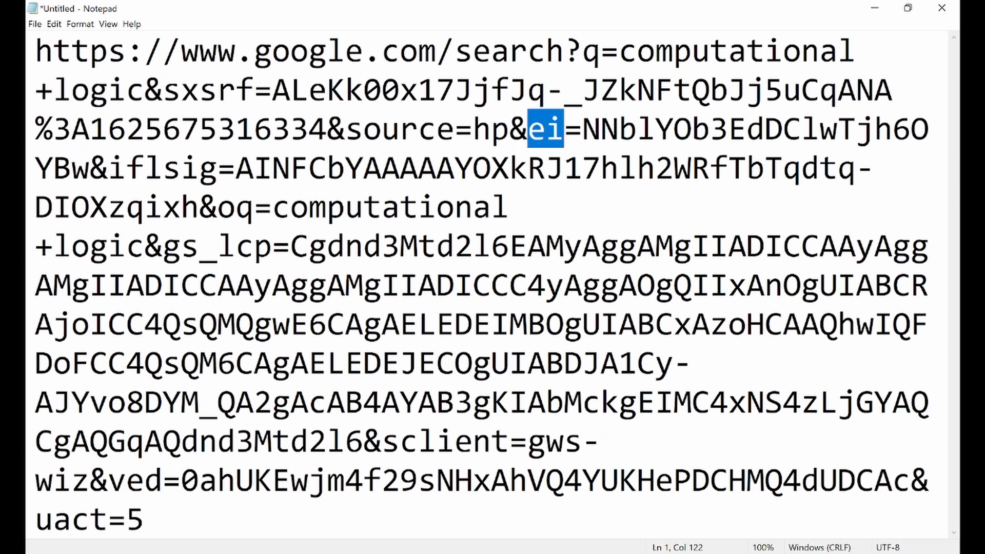
key(Right)
key(shift+Right)
key(shift+Right)
key(shift+Right)
key(shift+Right)
key(shift+Right)
key(shift+Right)
key(shift+Right)
key(shift+Right)
key(shift+Right)
key(shift+Right)
key(shift+Right)
key(shift+Right)
key(shift+Right)
key(shift+Right)
key(shift+Right)
key(shift+Right)
key(shift+Right)
key(shift+Right)
key(shift+Right)
key(shift+Right)
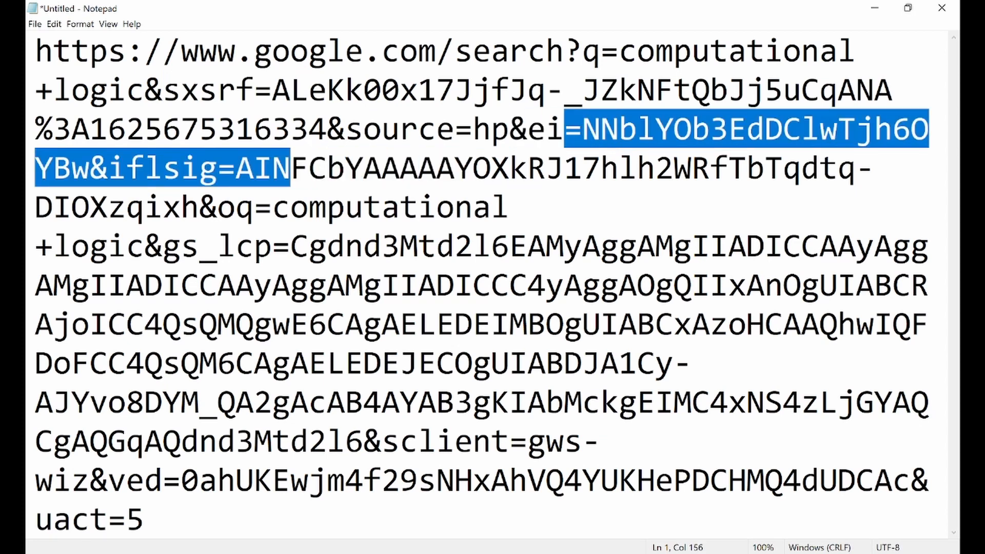
key(shift+Right)
key(shift+Left)
key(shift+Left)
key(shift+Left)
key(shift+Left)
key(shift+Left)
key(shift+Left)
key(shift+Left)
key(shift+Left)
key(shift+Left)
key(shift+Left)
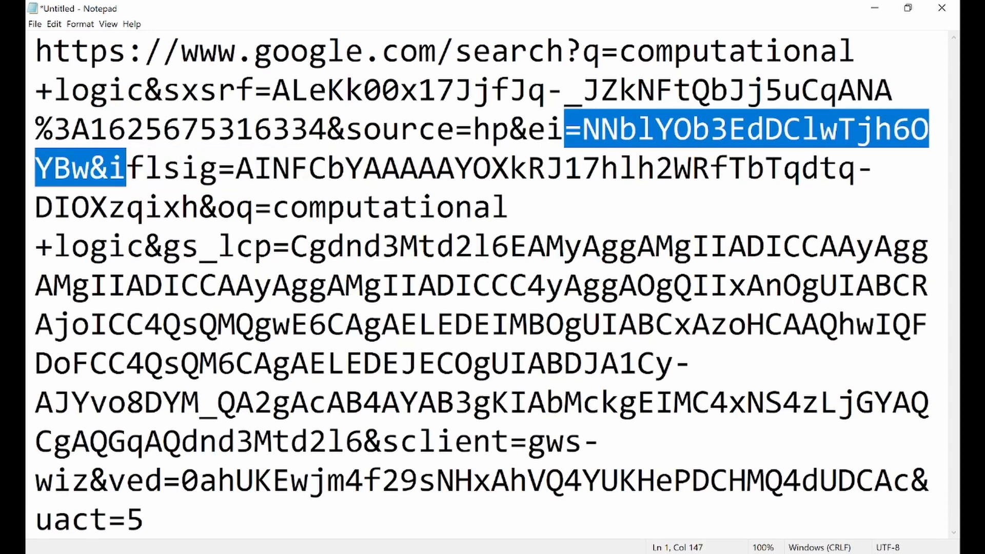
key(shift+Left)
key(shift+Left)
key(shift+Left)
key(shift+Down)
key(Right)
key(Up)
key(Right)
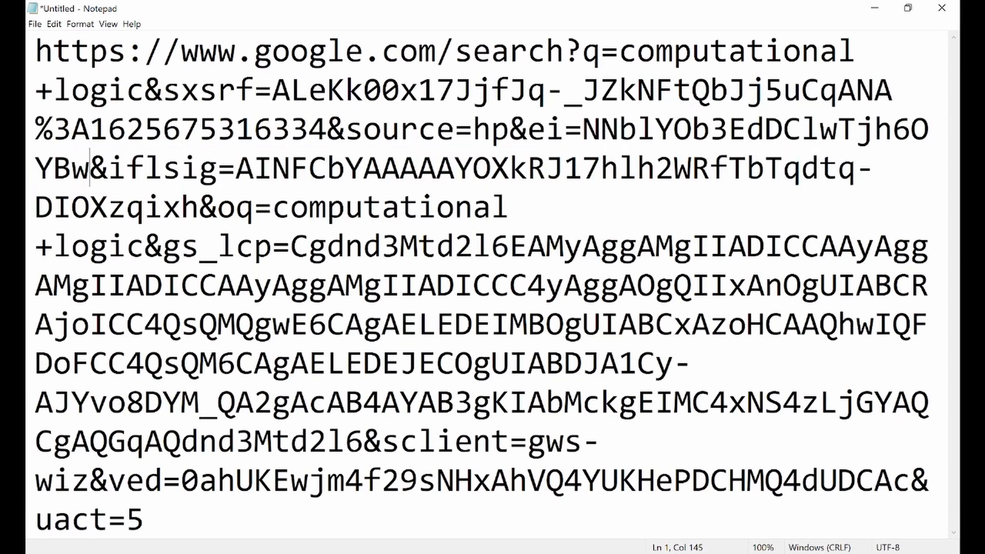
key(shift+Right)
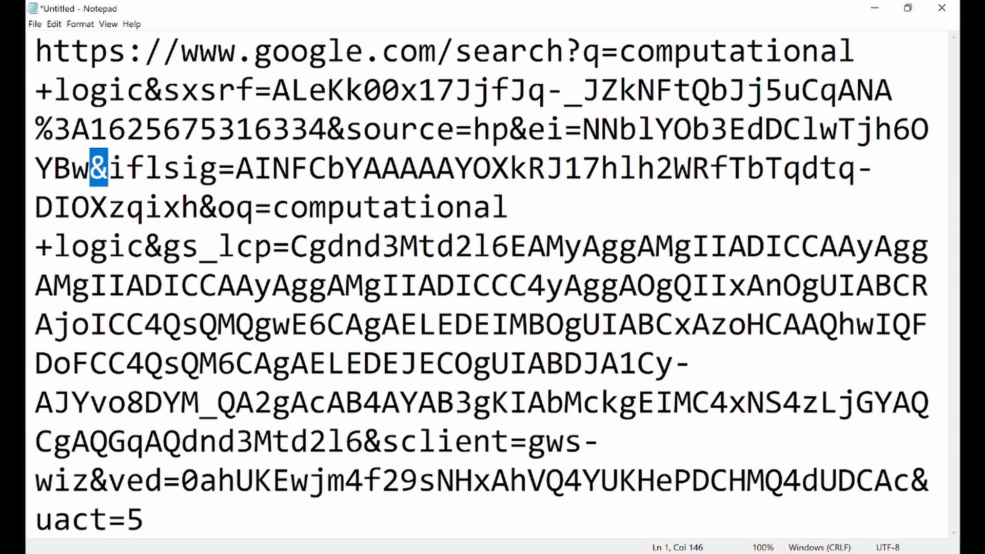
key(Right)
key(shift+Right)
key(shift+Right)
key(shift+Right)
key(shift+Right)
key(shift+Right)
key(shift+Right)
key(shift+Right)
key(shift+Right)
key(shift+Right)
key(shift+Right)
key(shift+Right)
key(shift+Right)
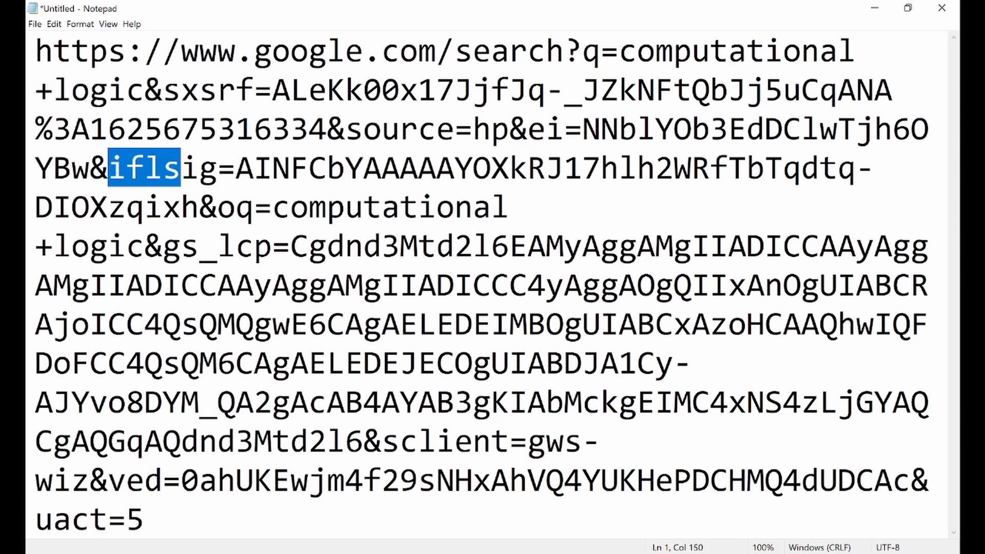
key(shift+Left)
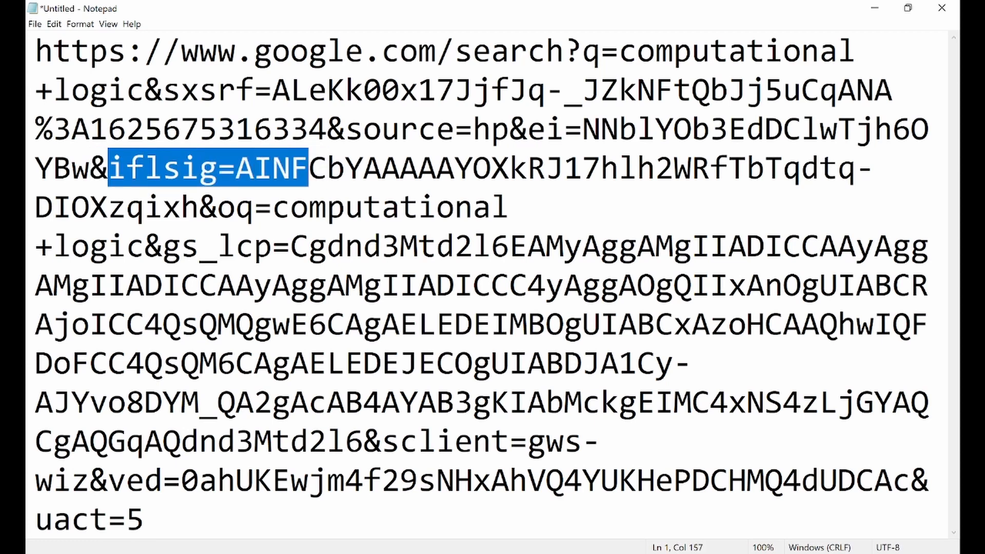
key(ctrl+shift+Right)
key(ctrl+shift+Right)
key(ctrl+shift+Right)
key(shift+Left)
key(shift+Left)
key(shift+Left)
key(shift+Left)
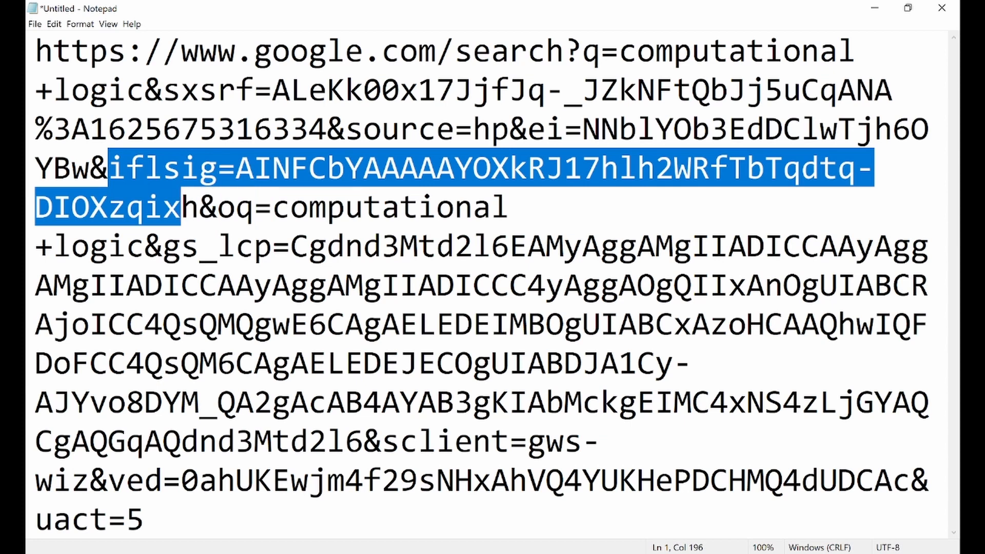
key(Right)
key(Right)
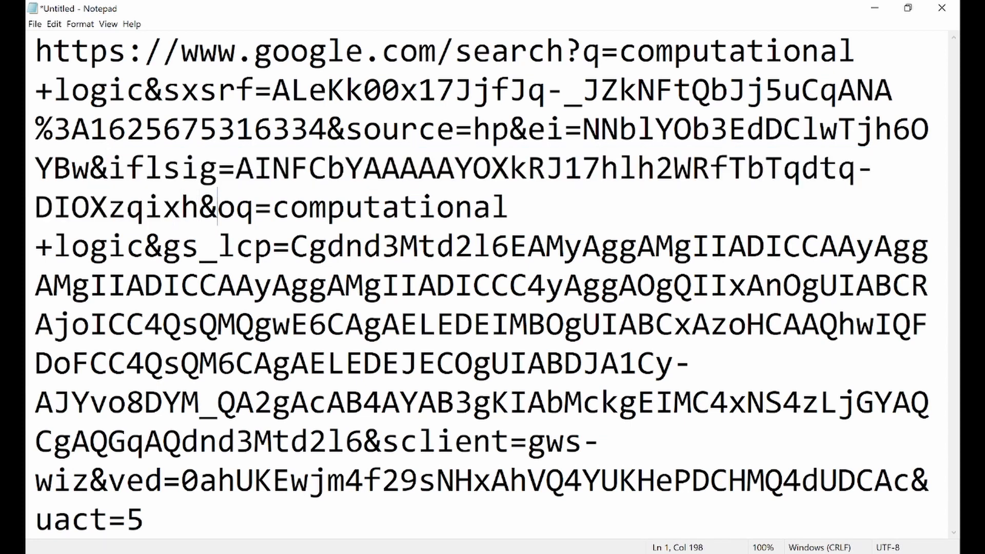
key(shift+Right)
key(shift+Right)
key(Right)
key(Right)
key(ctrl+shift+Right)
key(shift+Left)
key(shift+Left)
key(shift+Right)
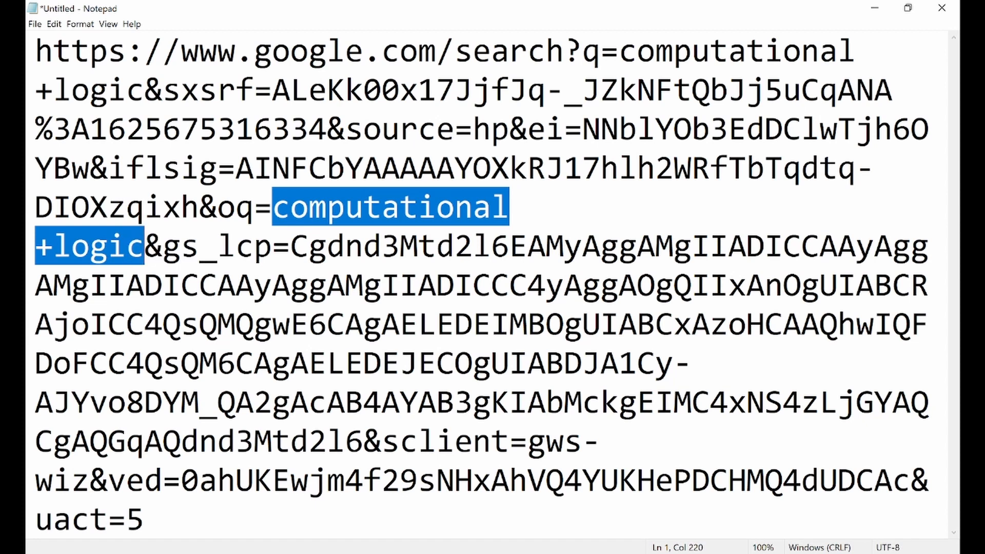
key(Right)
key(Right)
key(shift+Right)
key(shift+Right)
key(shift+Right)
key(shift+Down)
key(shift+Up)
key(shift+Right)
key(shift+Right)
key(shift+Right)
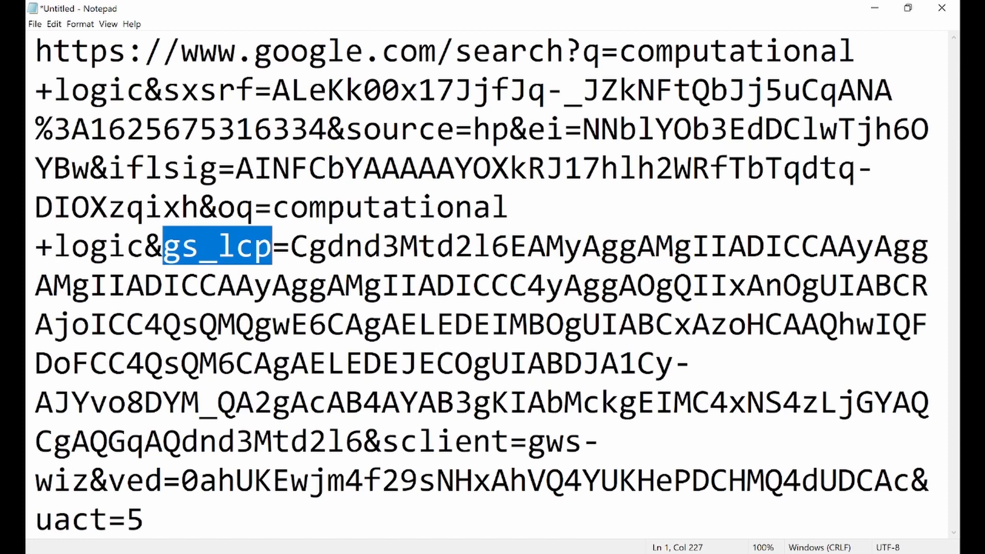
key(shift+Right)
key(shift+Right)
key(shift+Right)
key(shift+Right)
key(shift+Right)
key(shift+Down)
key(shift+Right)
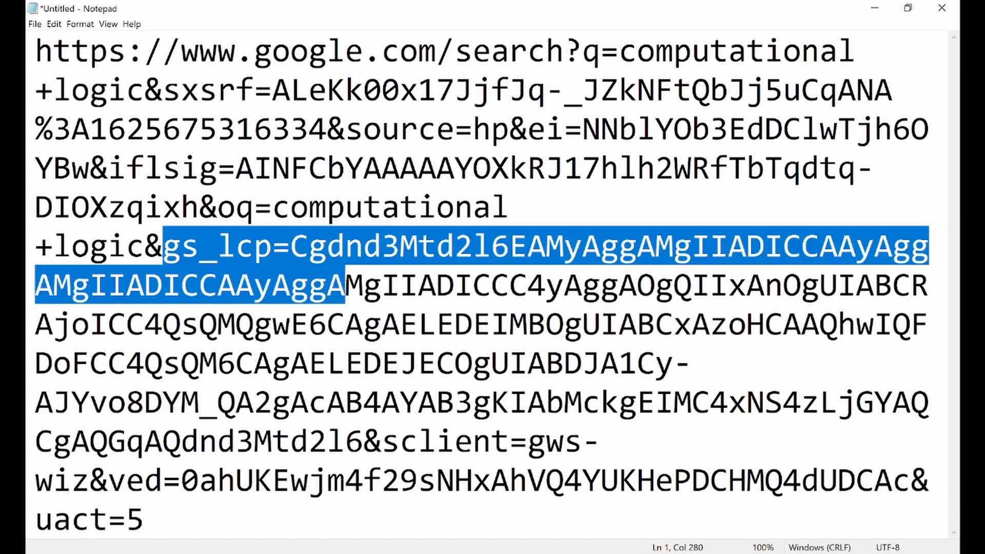
key(shift+Left)
key(shift+Left)
key(shift+Right)
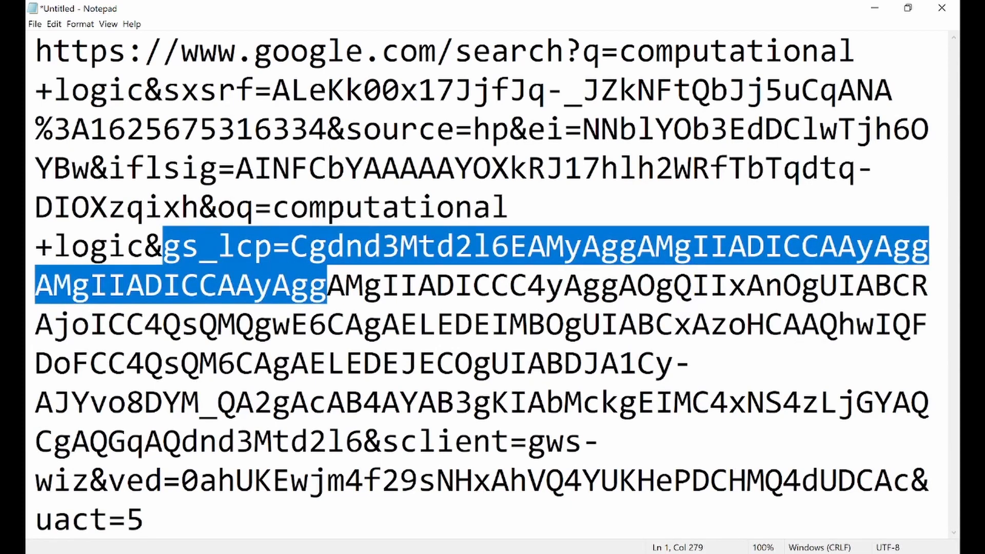
key(shift+Down)
key(shift+Down)
key(shift+Down)
key(shift+Left)
key(shift+Left)
key(shift+Left)
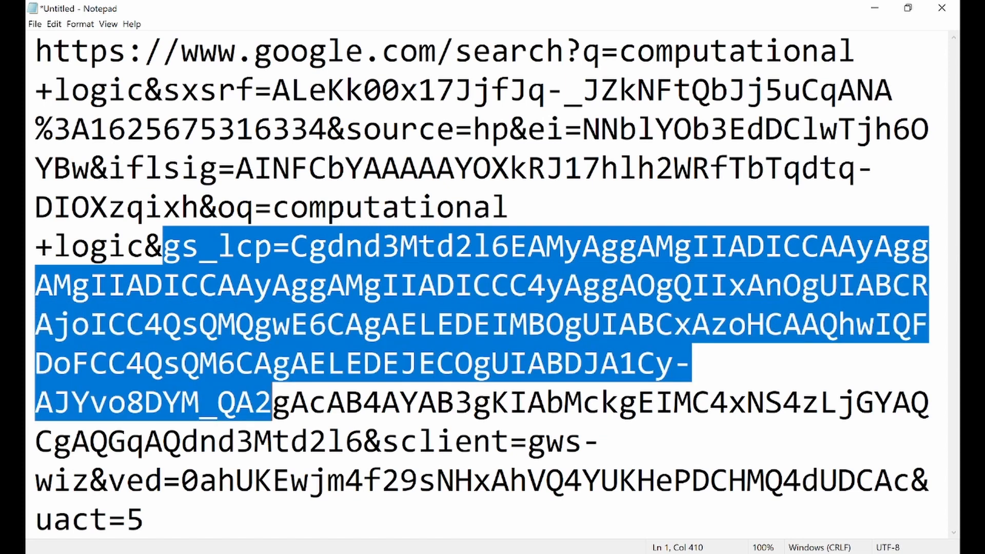
key(ctrl+shift+Right)
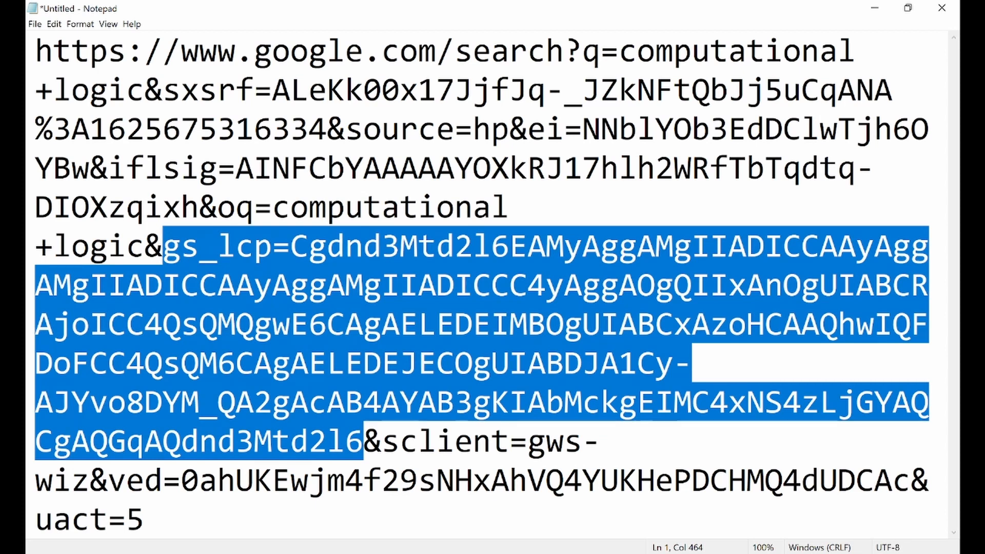
key(Right)
key(ctrl+shift+Right)
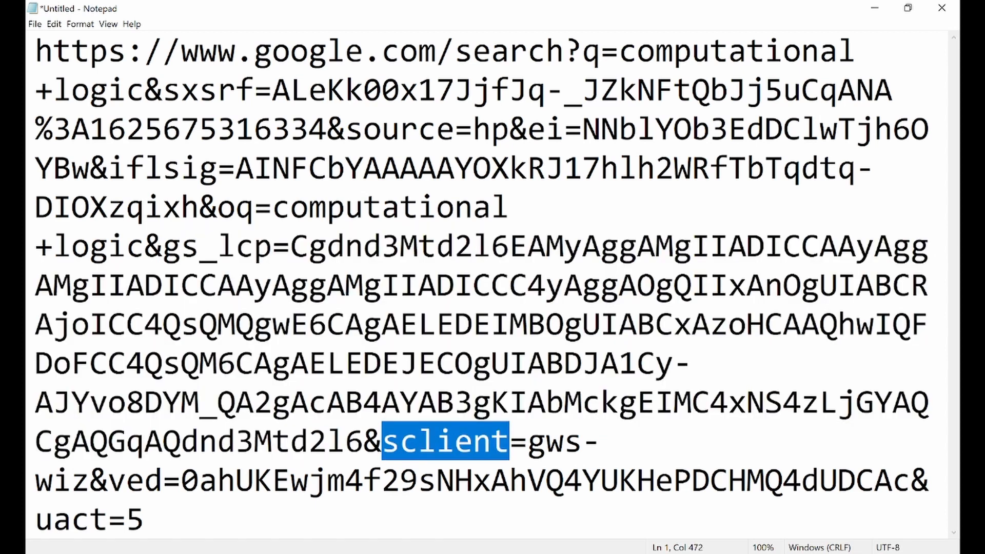
drag(108, 480, 181, 480)
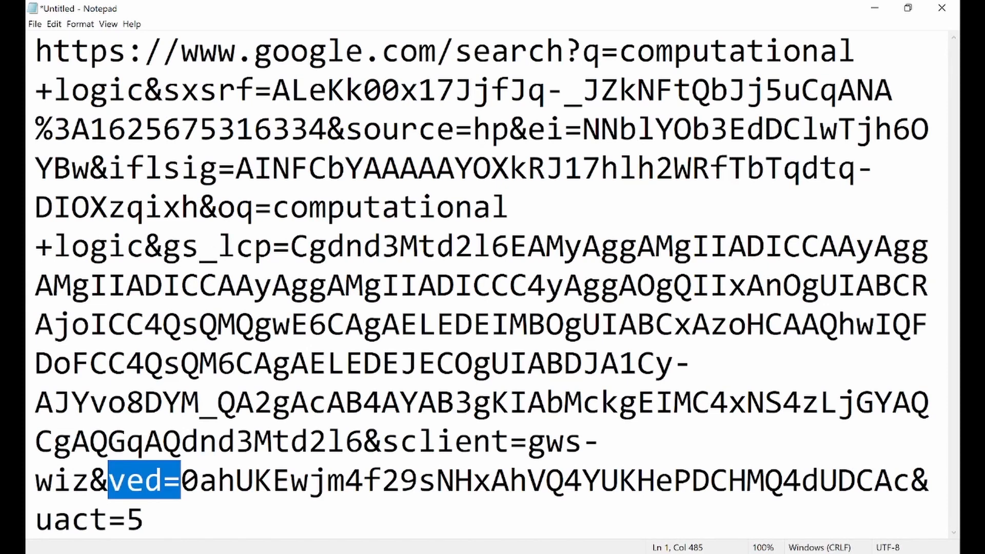
key(shift+Right)
key(shift+Right)
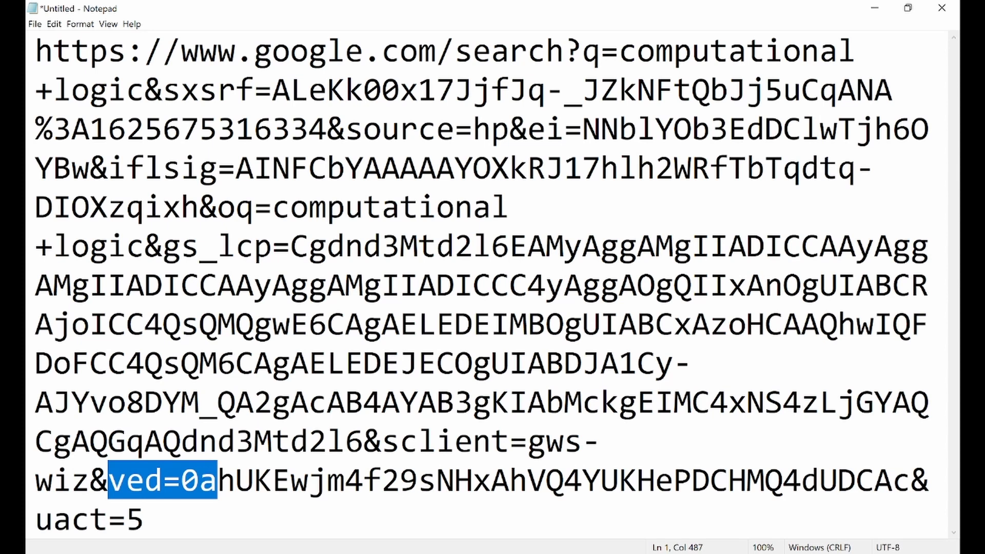
drag(528, 129, 564, 129)
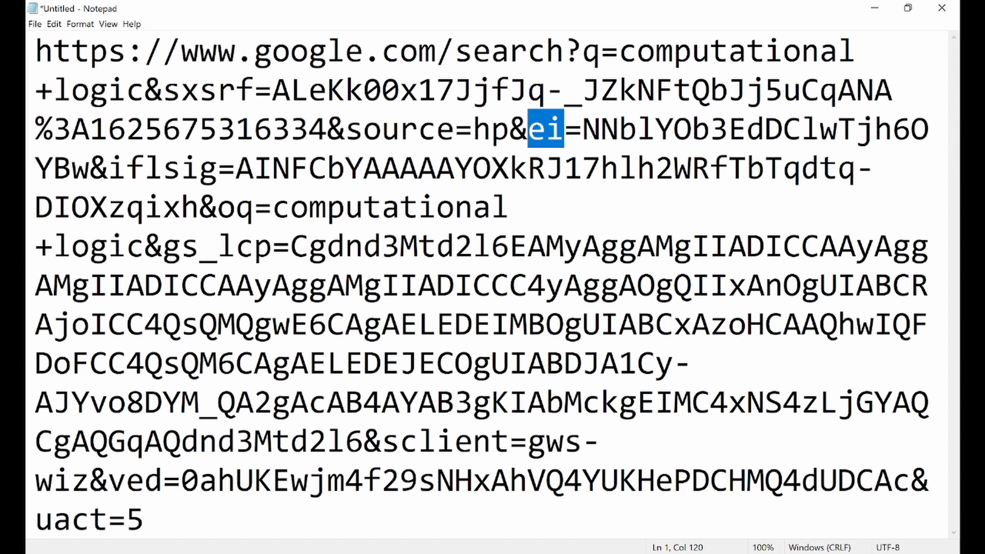
Step: Select 'search?q=computational+logic' in the pasted URL, then return to the Google results
double_click(509, 51)
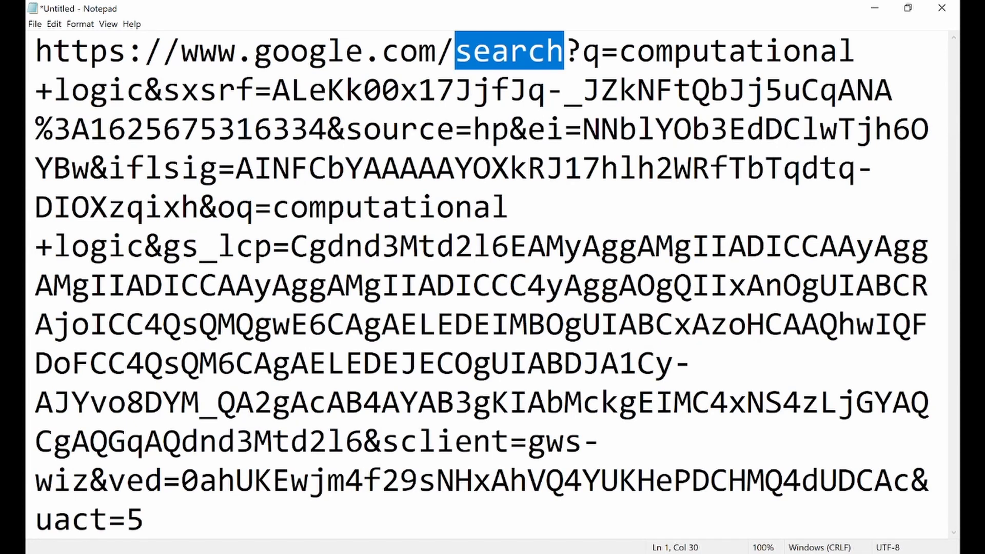
drag(564, 52, 125, 91)
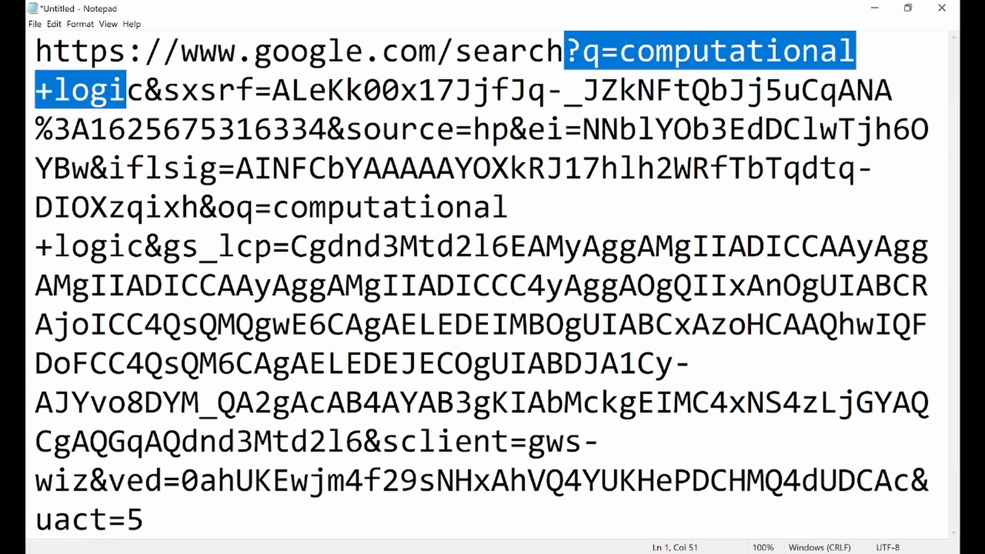
key(shift+Right)
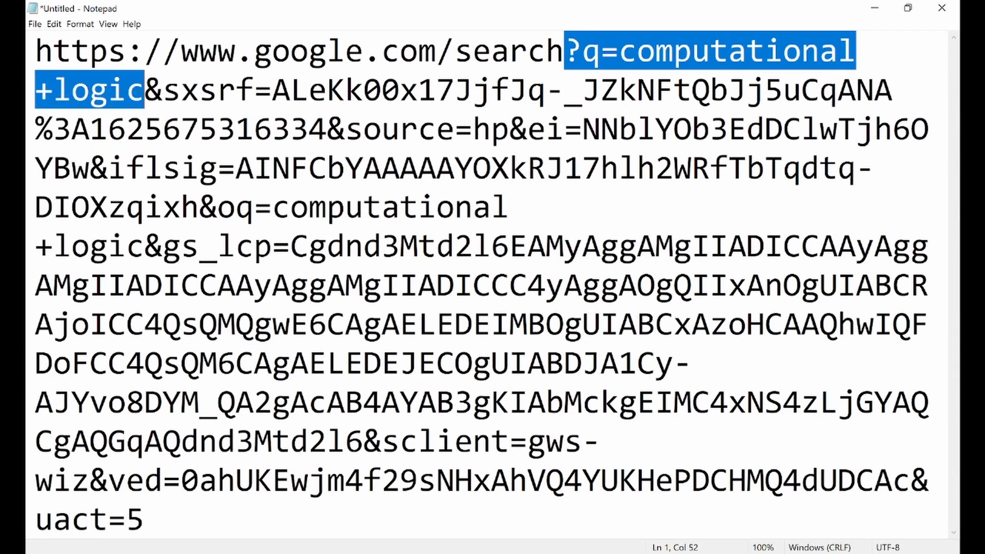
key(alt+Tab)
scroll(446, 362, down, 3)
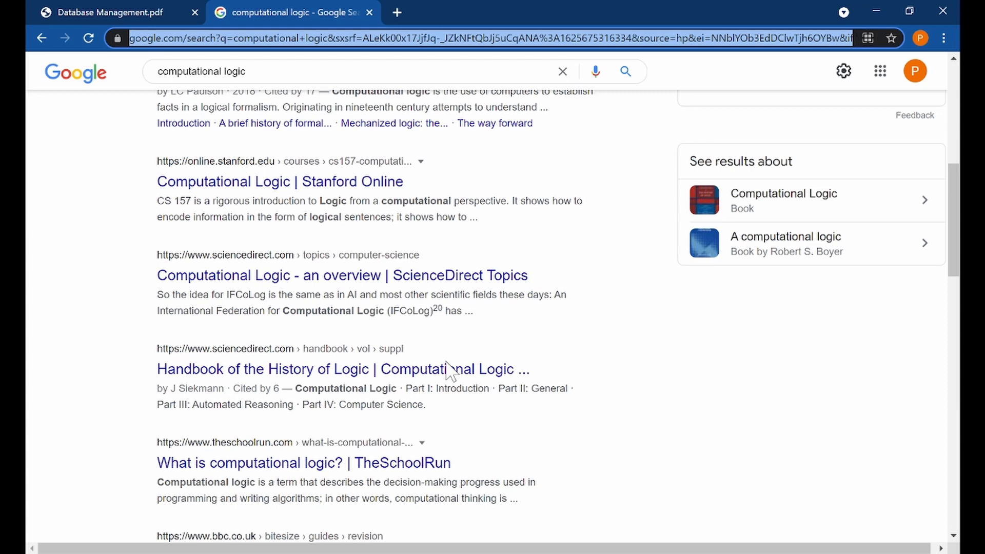
Step: Scroll further down the Google results for computational logic
scroll(447, 366, down, 5)
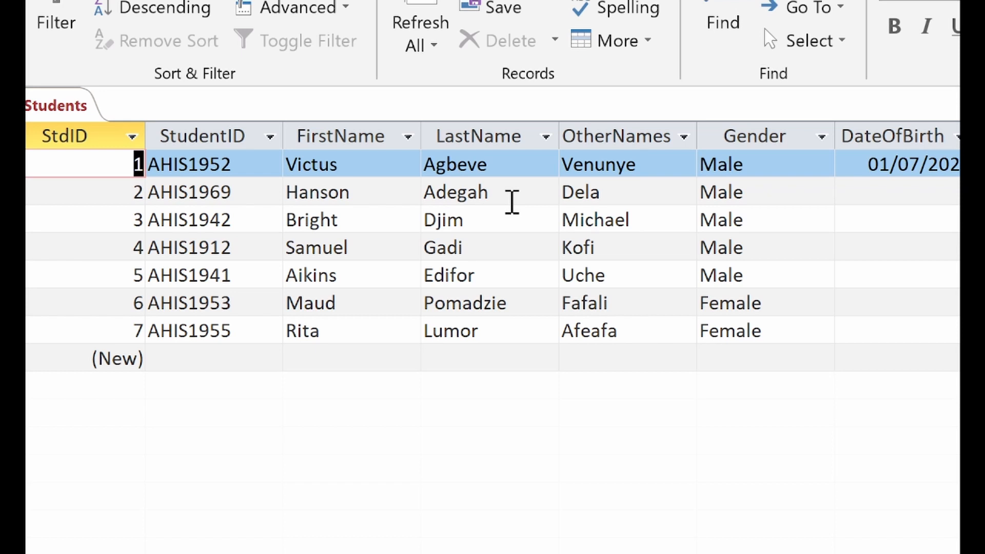
Step: Append the digit 4 to the third student's phone number in the Students datasheet
click(505, 202)
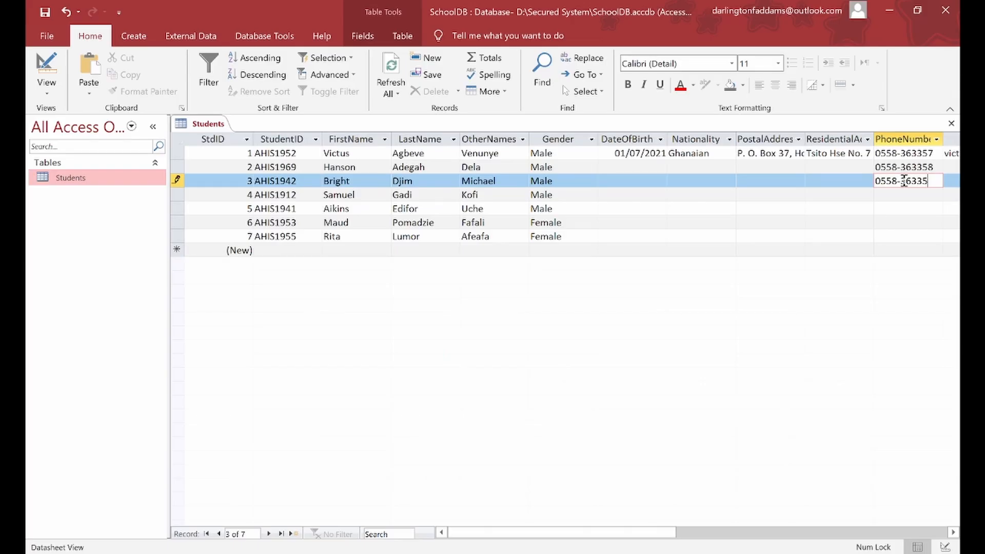
text(4)
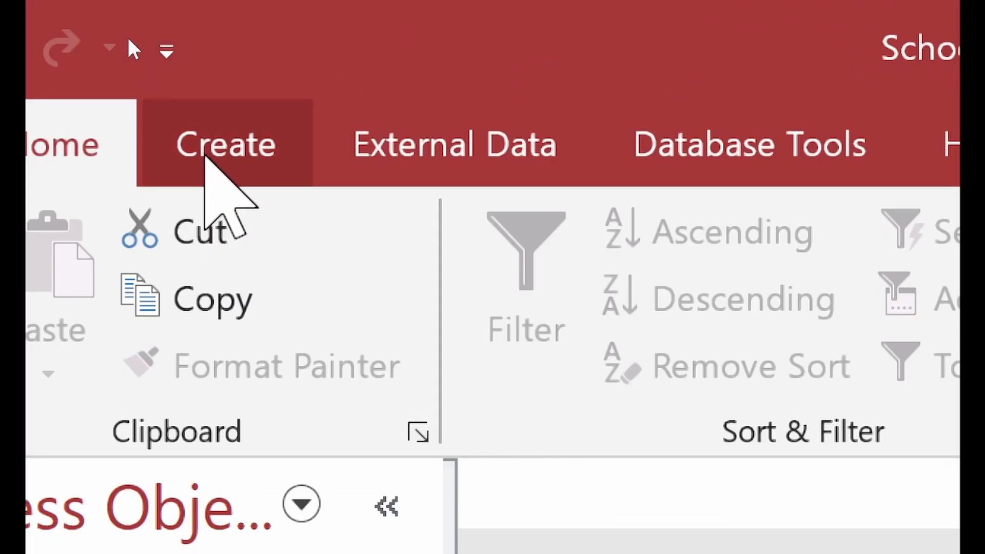
Step: Create a new blank query in Design view from the Create ribbon
click(128, 37)
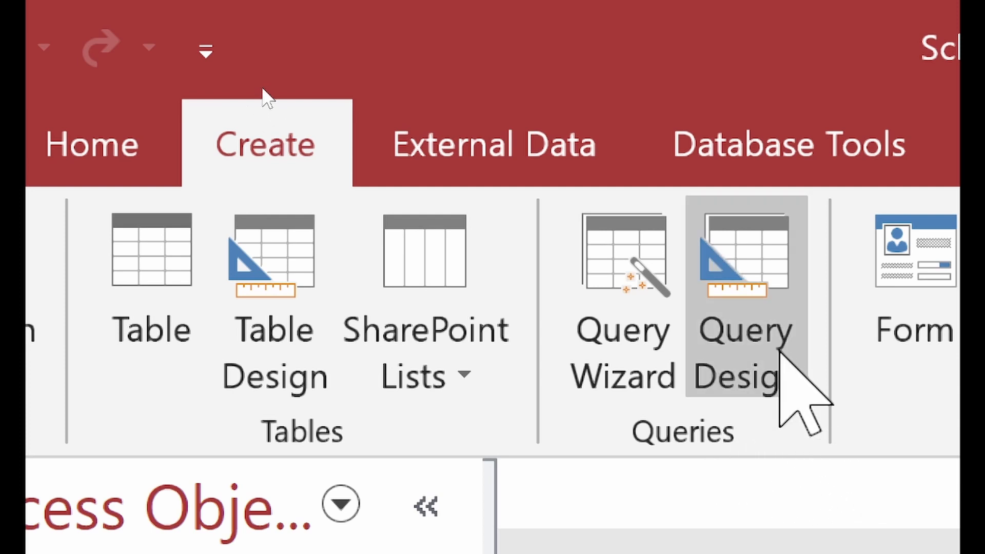
click(773, 332)
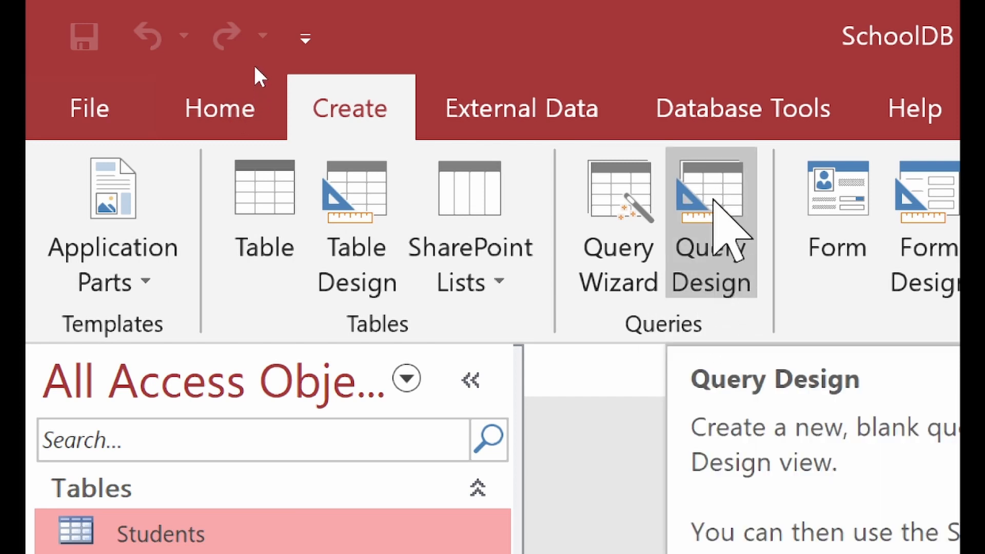
click(713, 201)
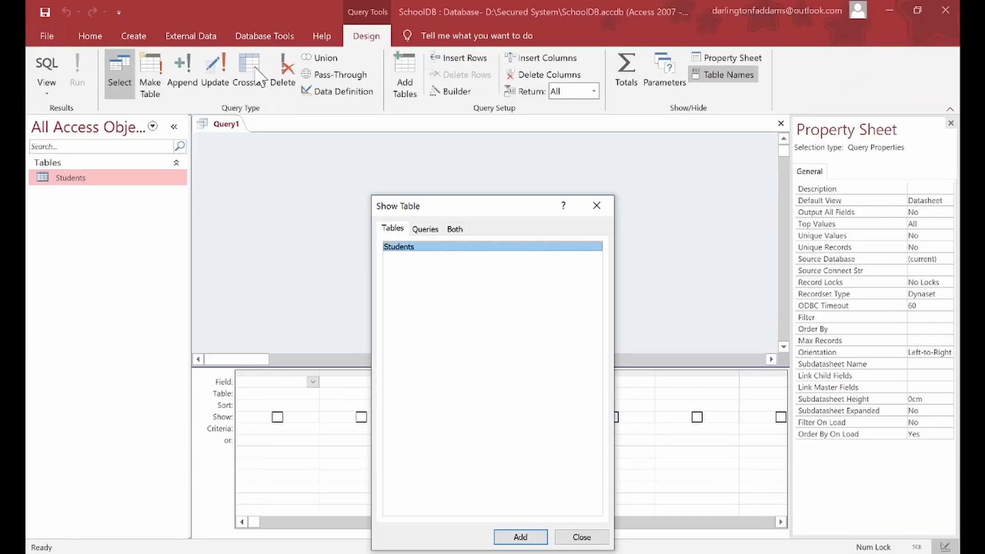
drag(425, 198, 435, 154)
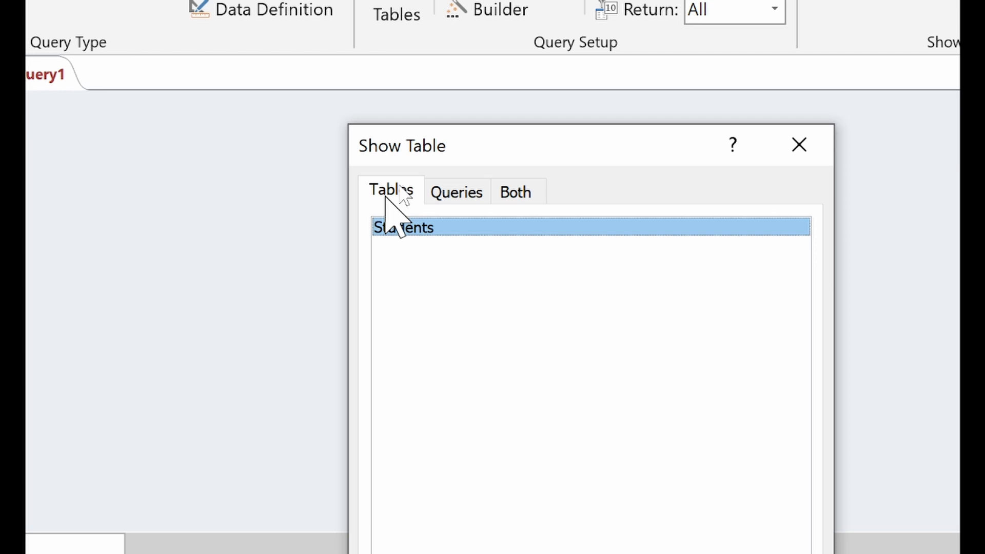
Step: Check the Queries and Both lists, then add the Students table and close Show Table
click(434, 194)
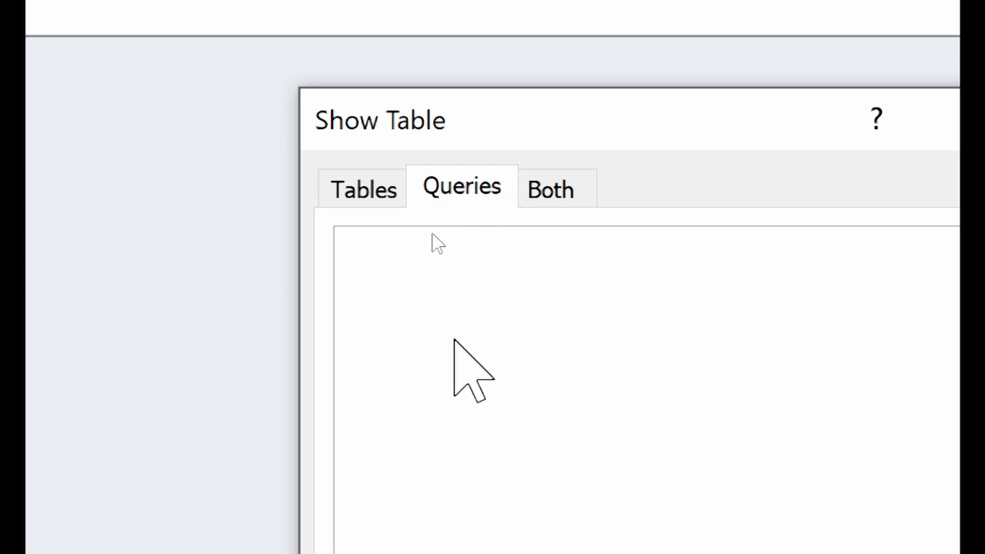
click(546, 188)
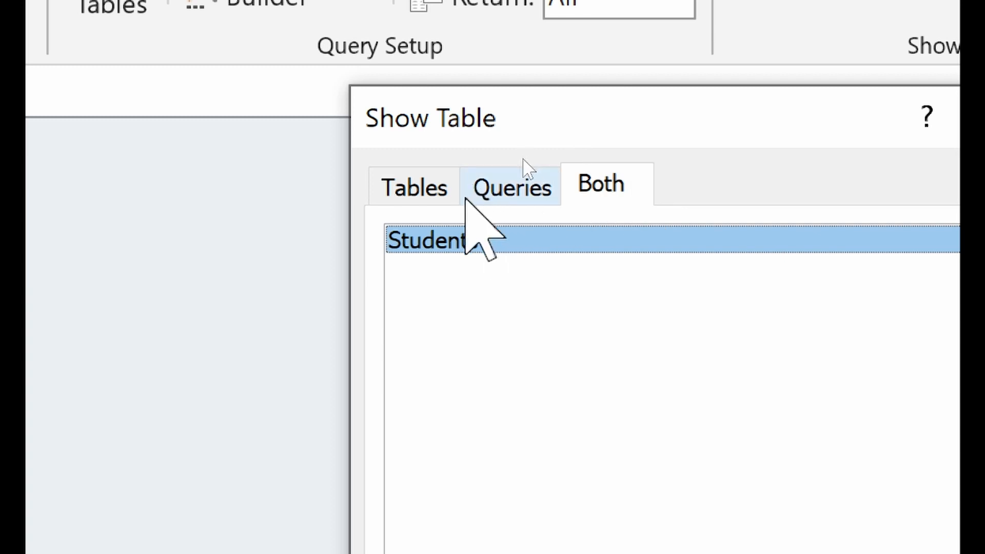
click(427, 190)
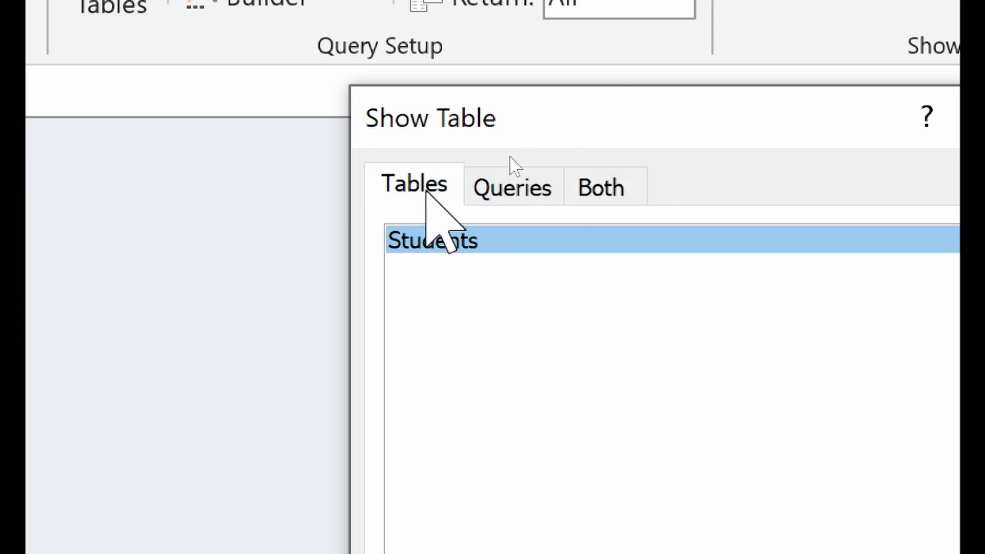
click(424, 190)
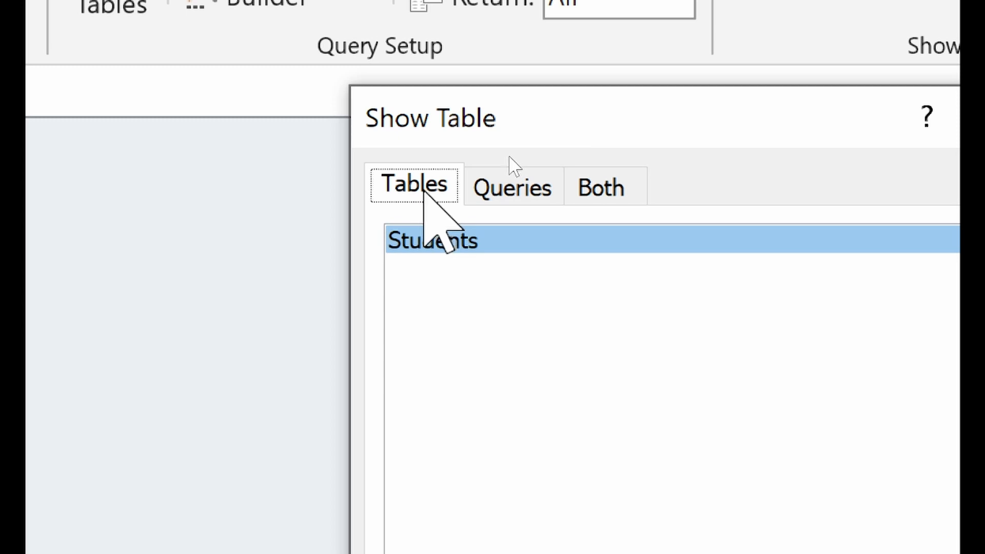
click(514, 177)
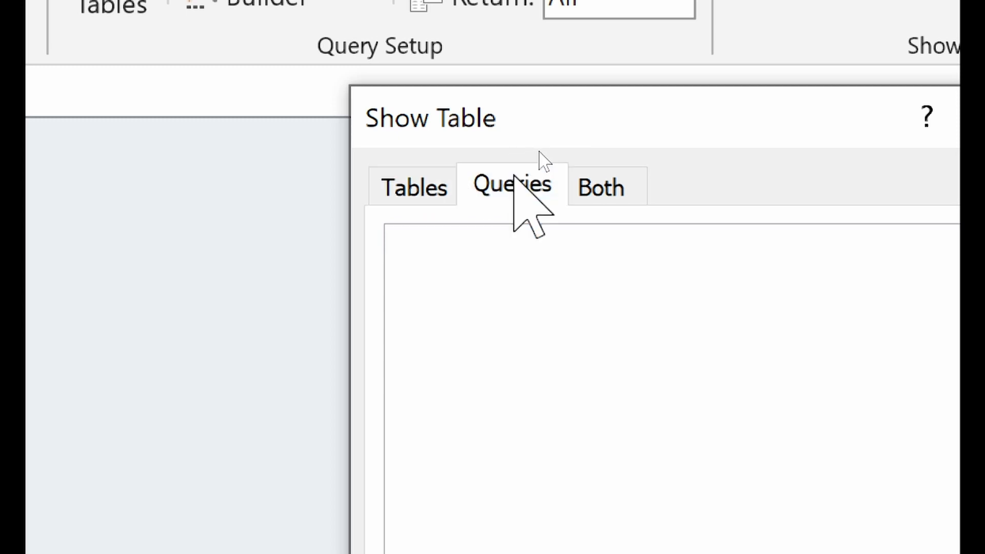
click(605, 191)
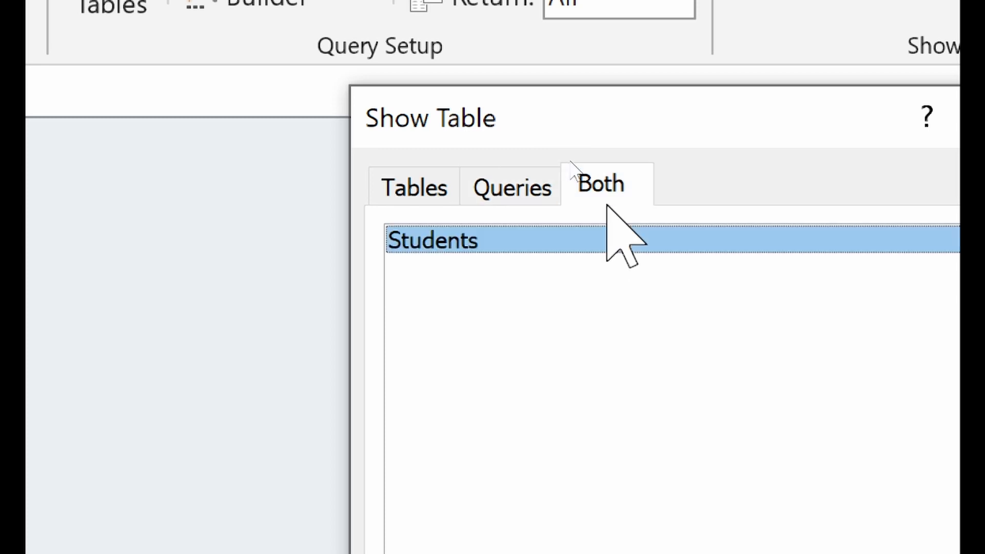
click(402, 186)
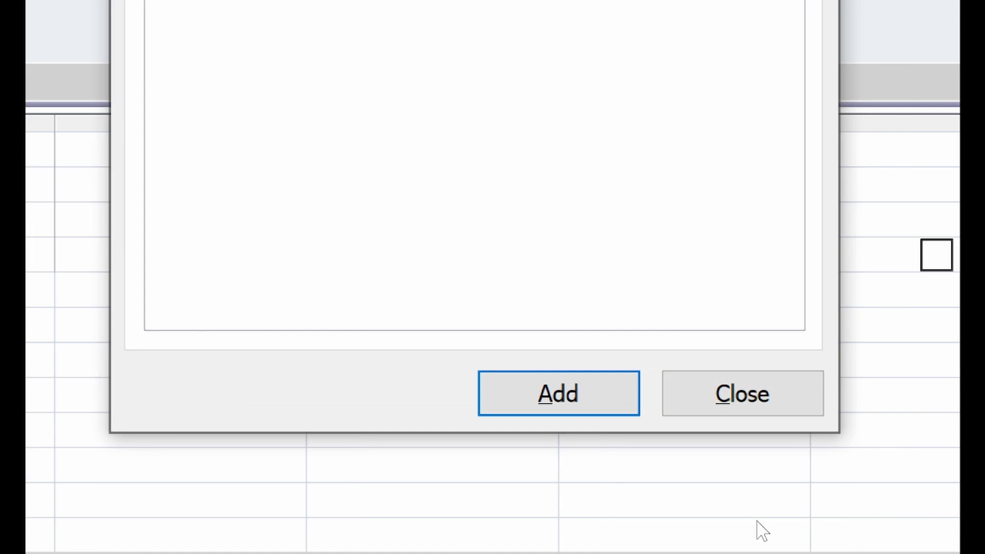
click(529, 397)
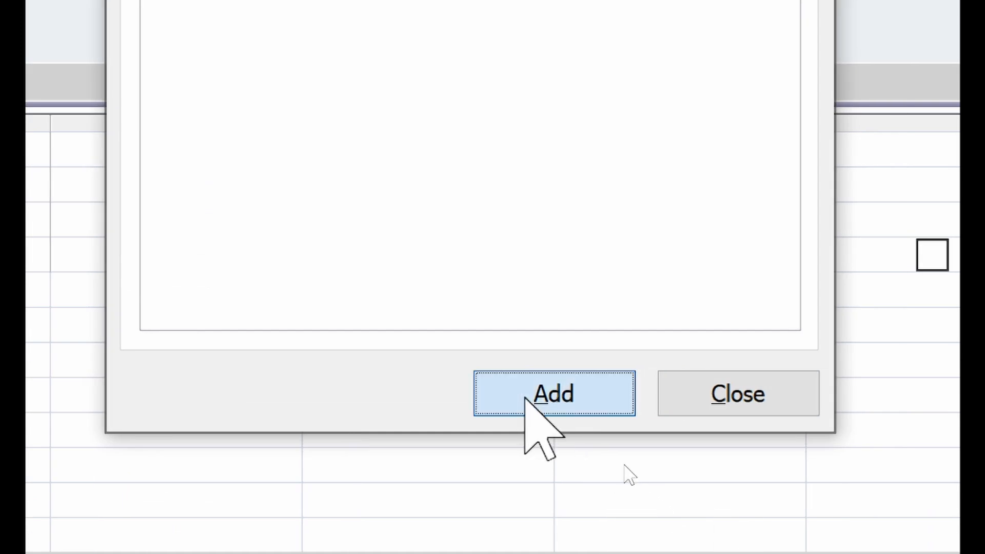
click(703, 396)
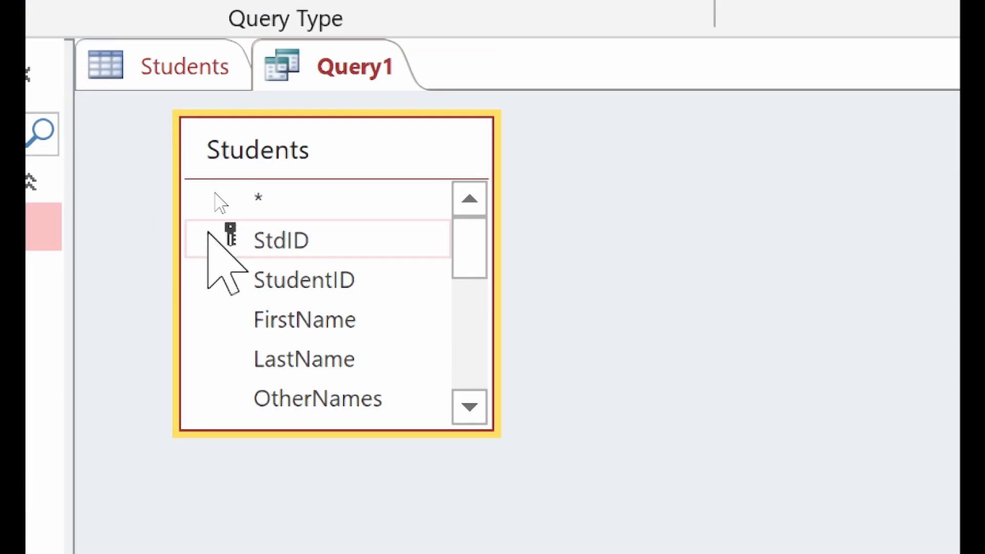
Step: Enlarge the Students field list to reveal Gender, DateOfBirth and Nationality
drag(331, 429, 347, 541)
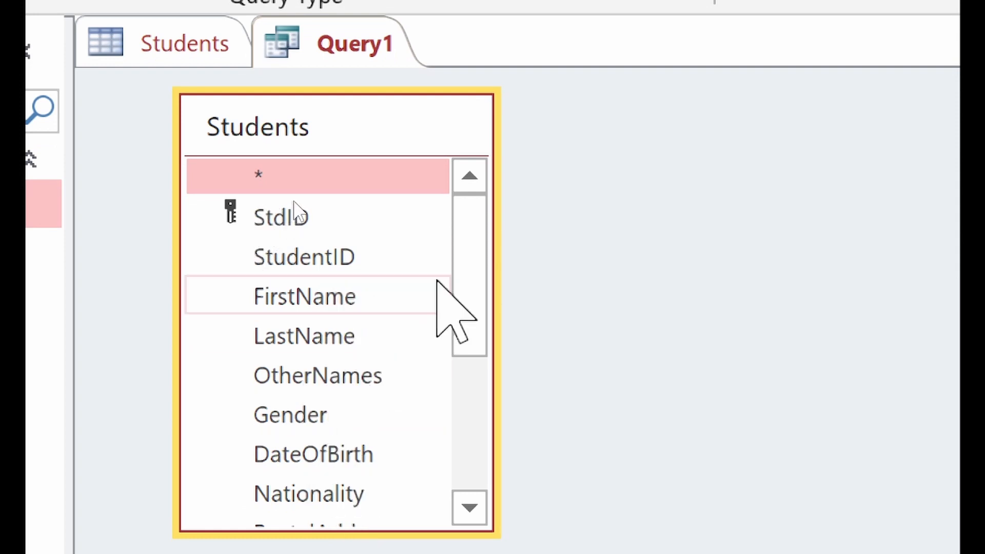
drag(480, 249, 636, 303)
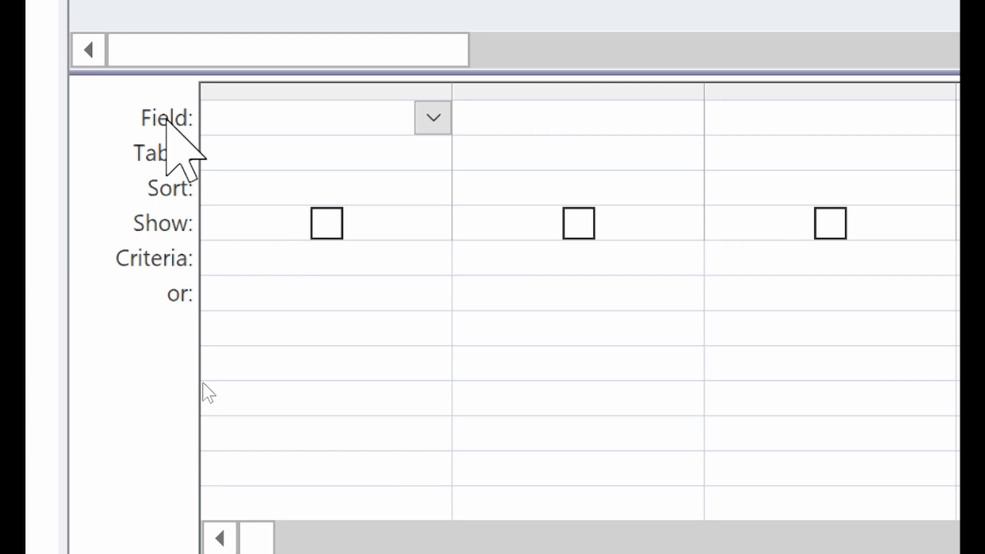
Step: Put FirstName, LastName and PhoneNumber in the first three design-grid columns
click(434, 118)
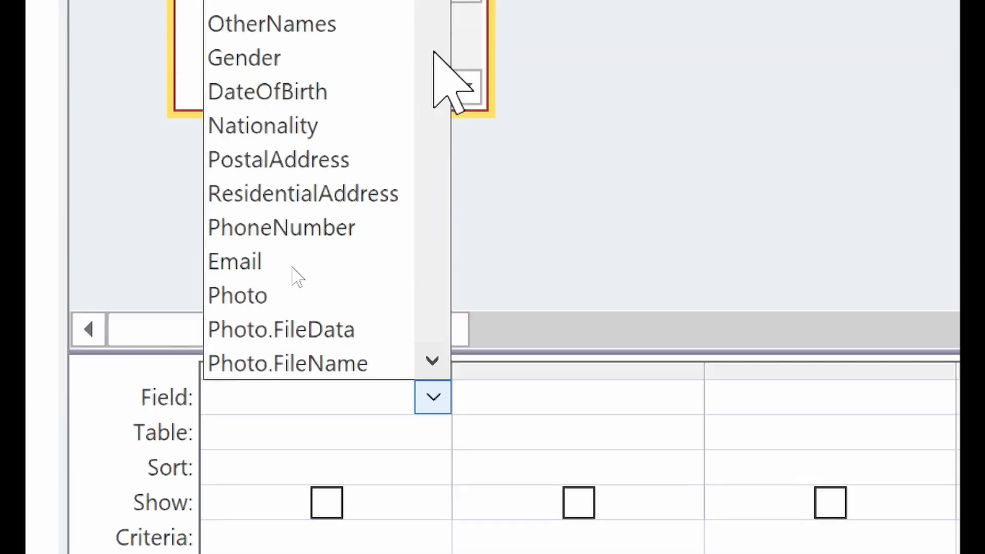
click(330, 117)
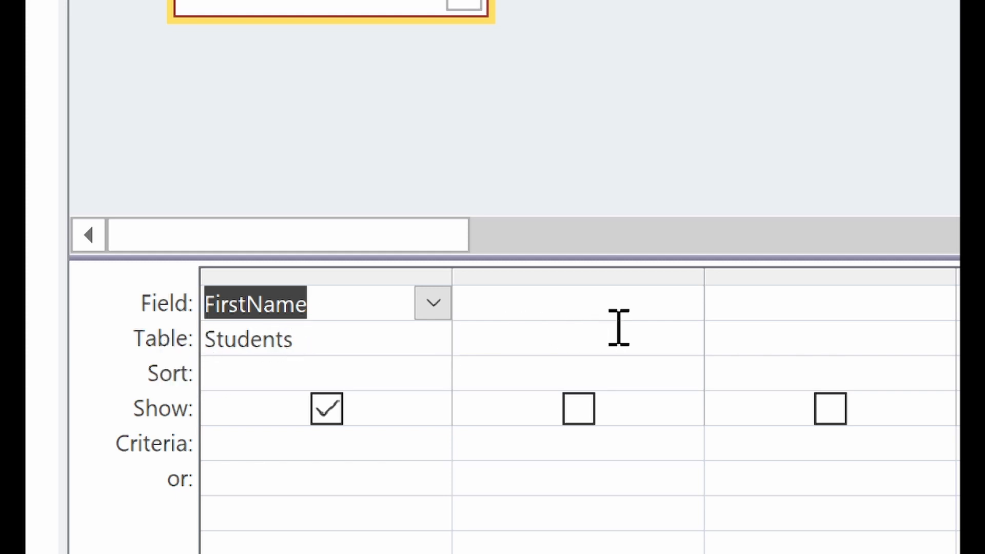
click(686, 303)
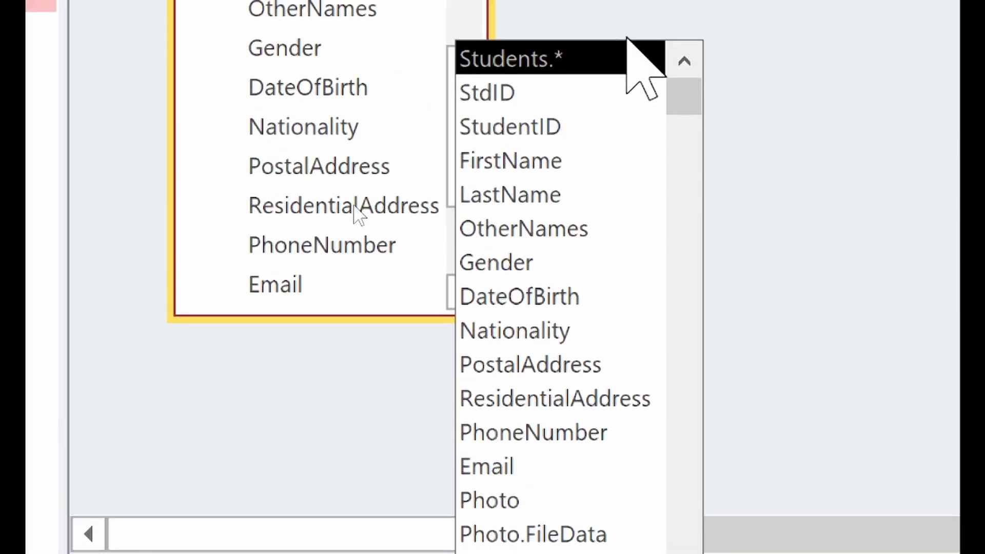
click(584, 196)
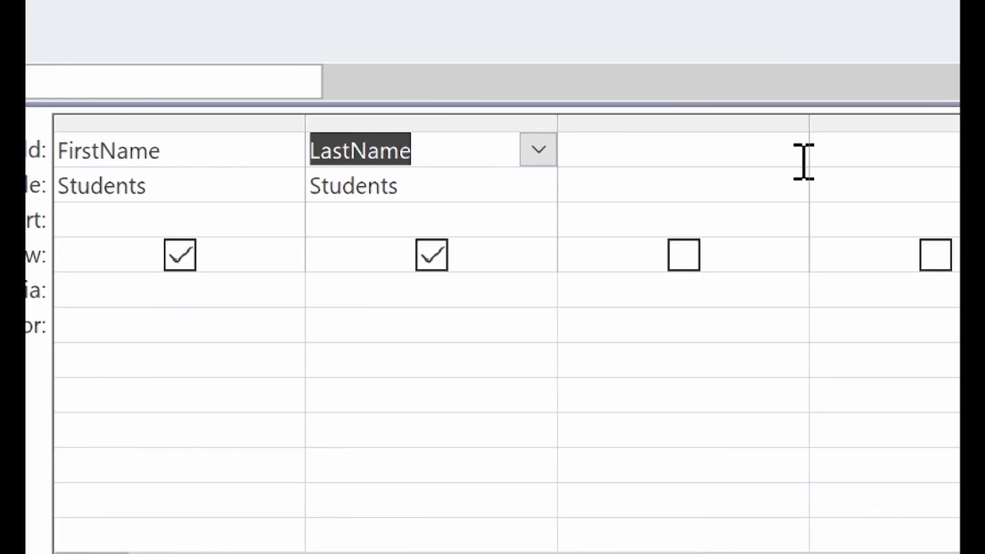
click(794, 156)
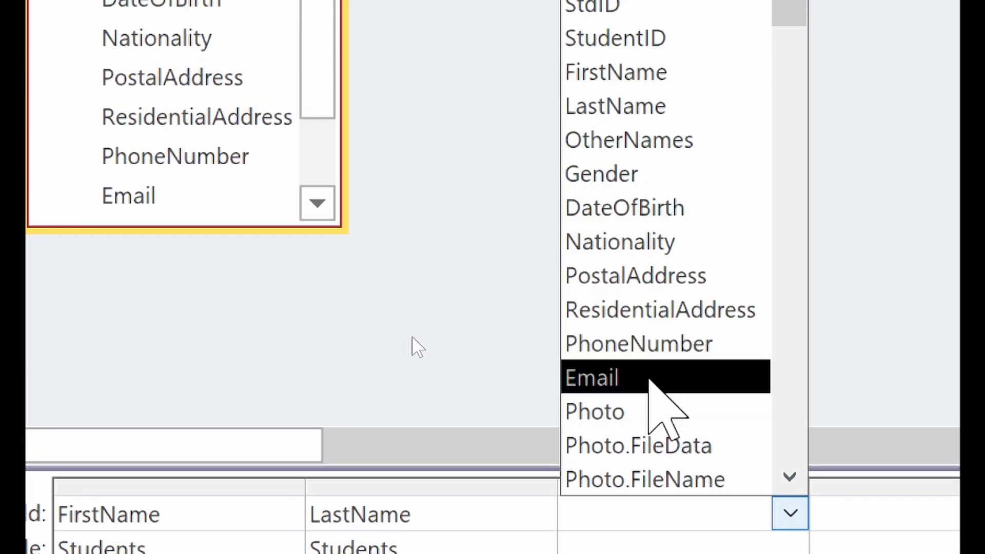
click(650, 354)
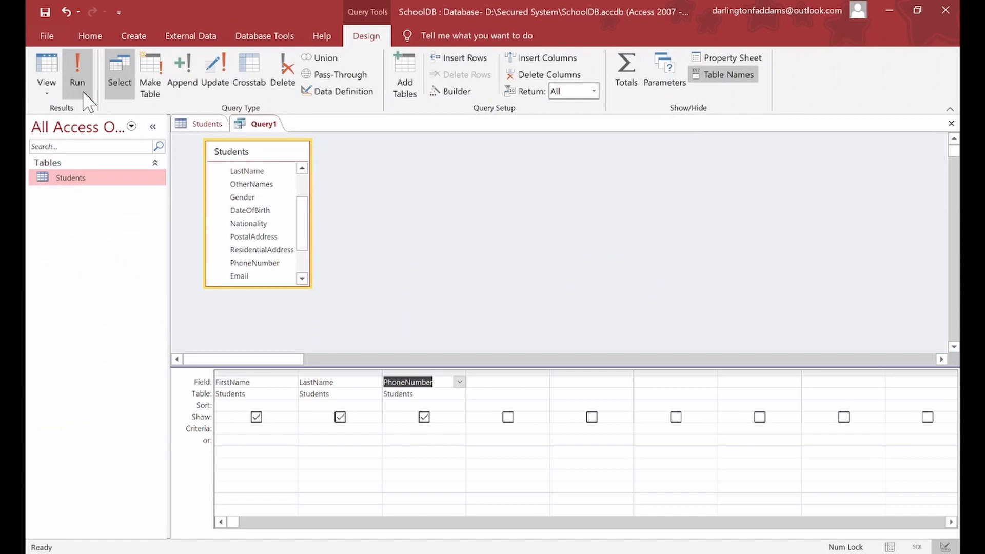
Step: Run Query1 to list seven students' names and phone numbers, then return to Students
click(84, 94)
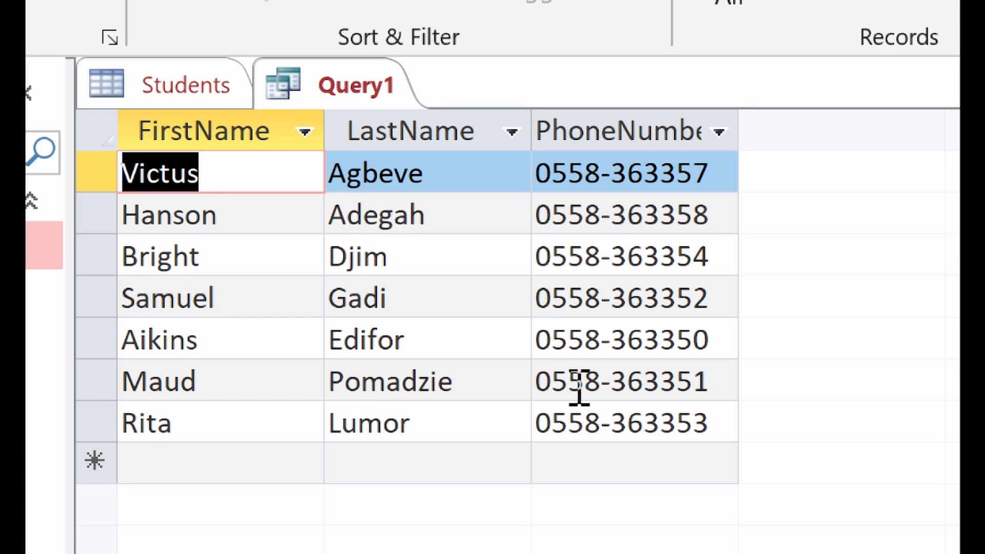
click(229, 83)
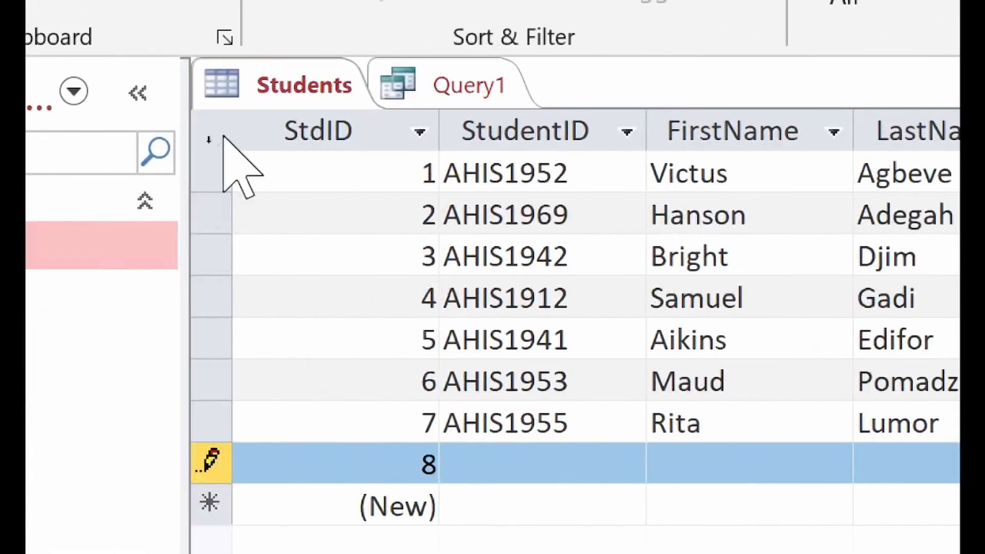
Step: Return to Query1's results showing FirstName, LastName and PhoneNumber
click(437, 77)
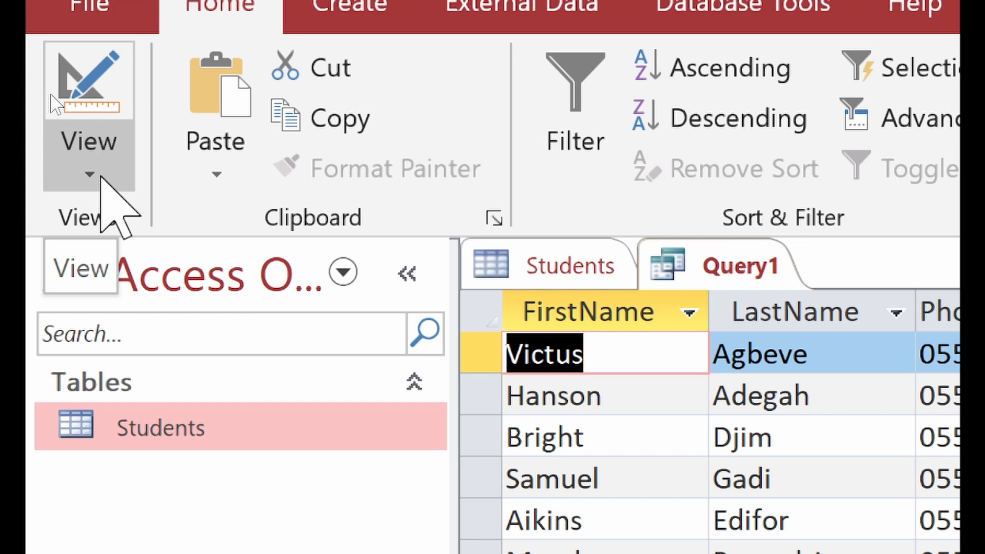
Step: Switch Query1 to Design View from the View menu
click(101, 177)
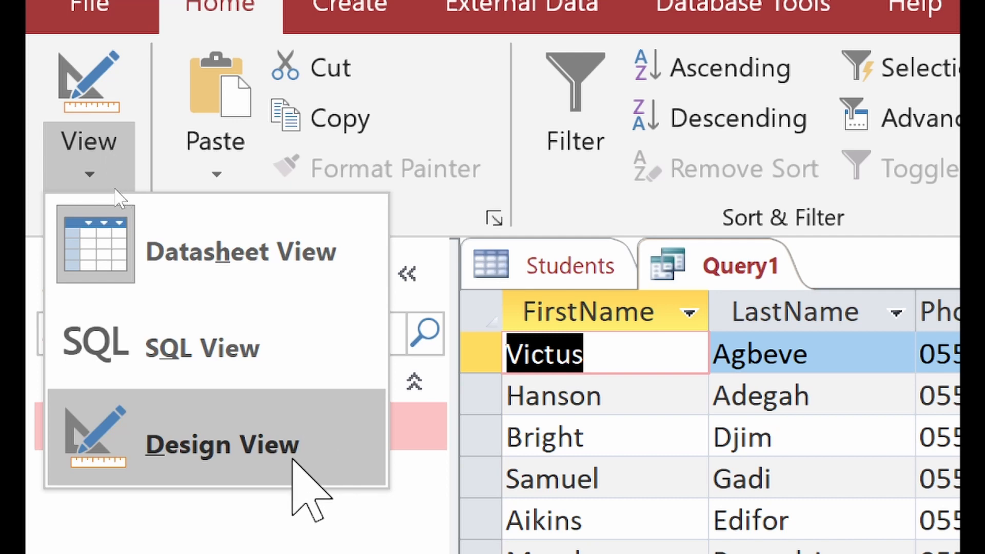
click(293, 460)
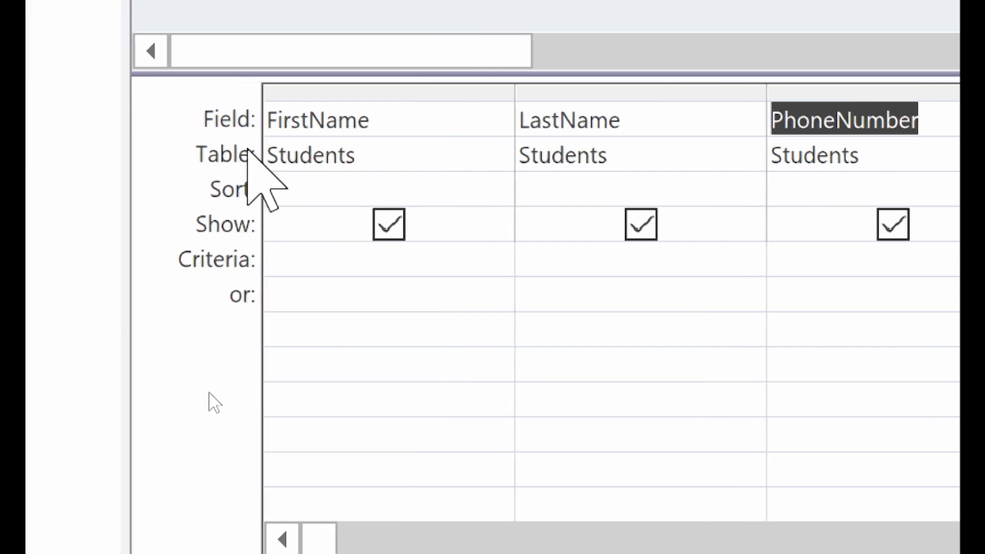
Step: Set the FirstName column's sort order to Ascending
click(291, 188)
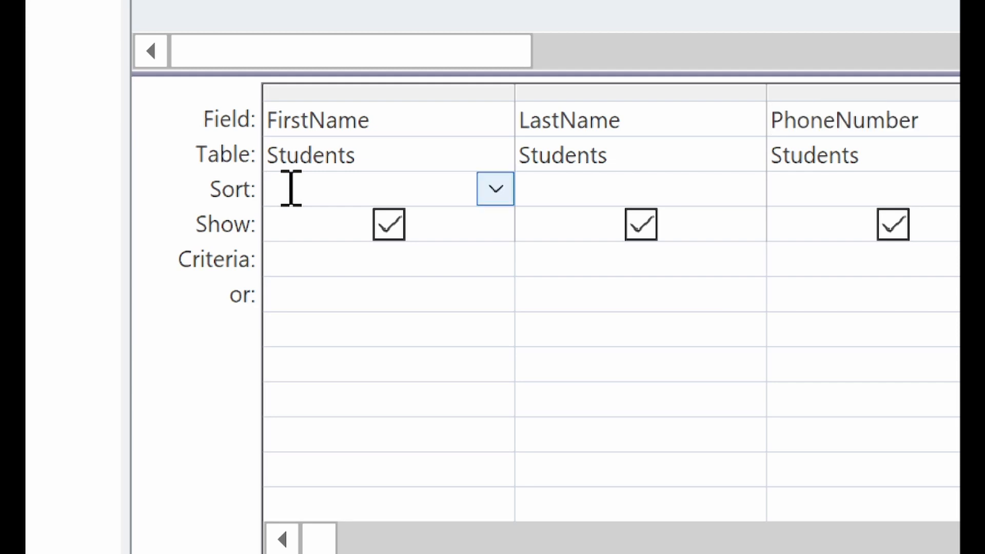
click(493, 188)
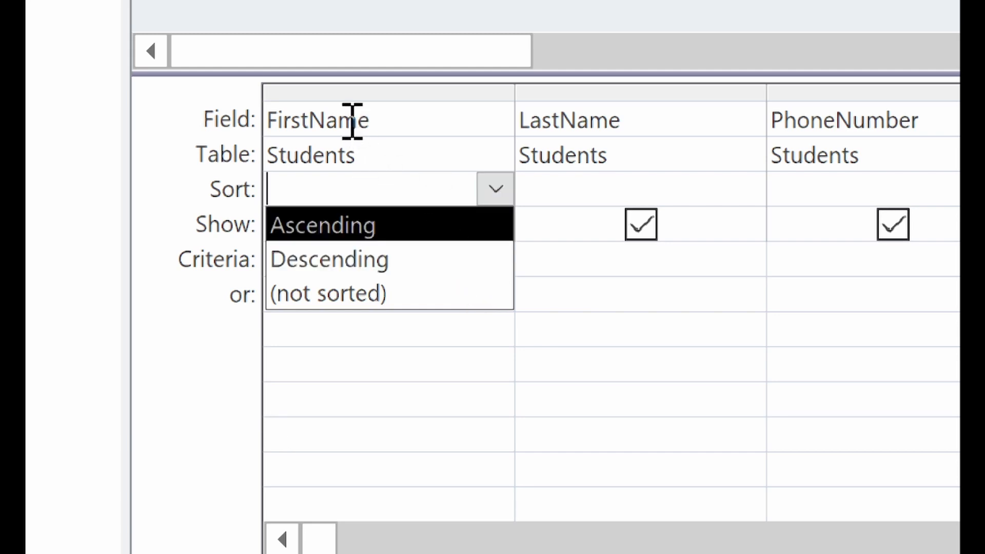
click(346, 225)
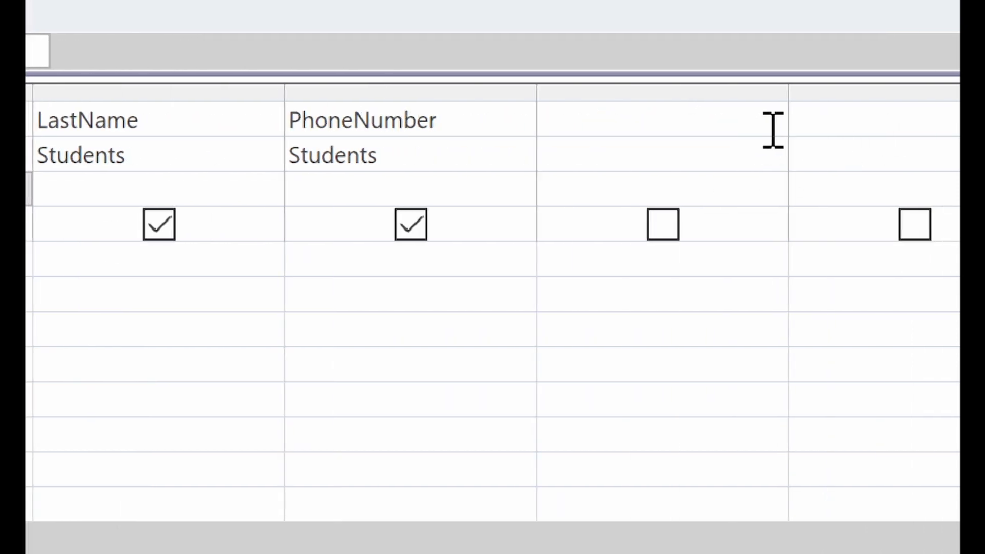
Step: Add Gender as a hidden column with the criterion 'Female'
click(772, 130)
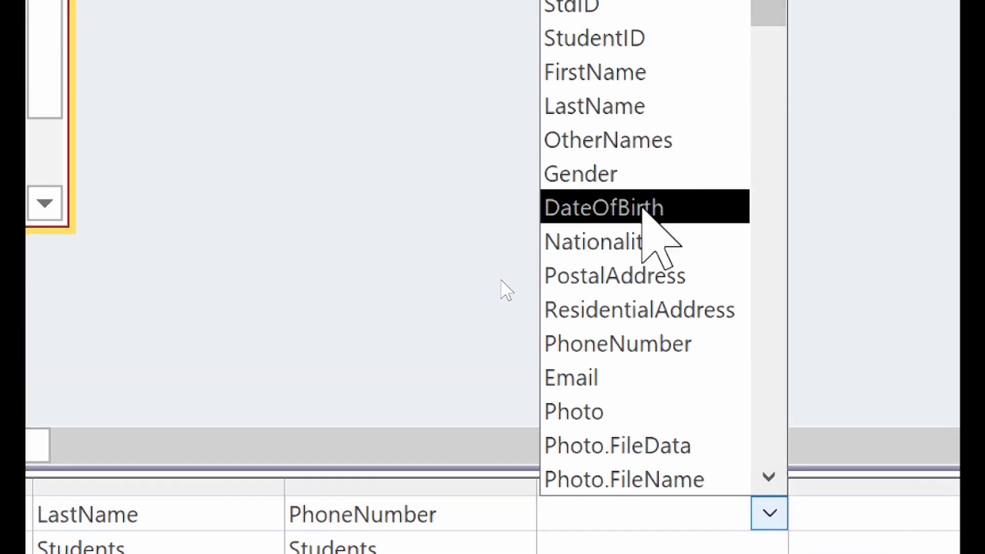
click(641, 174)
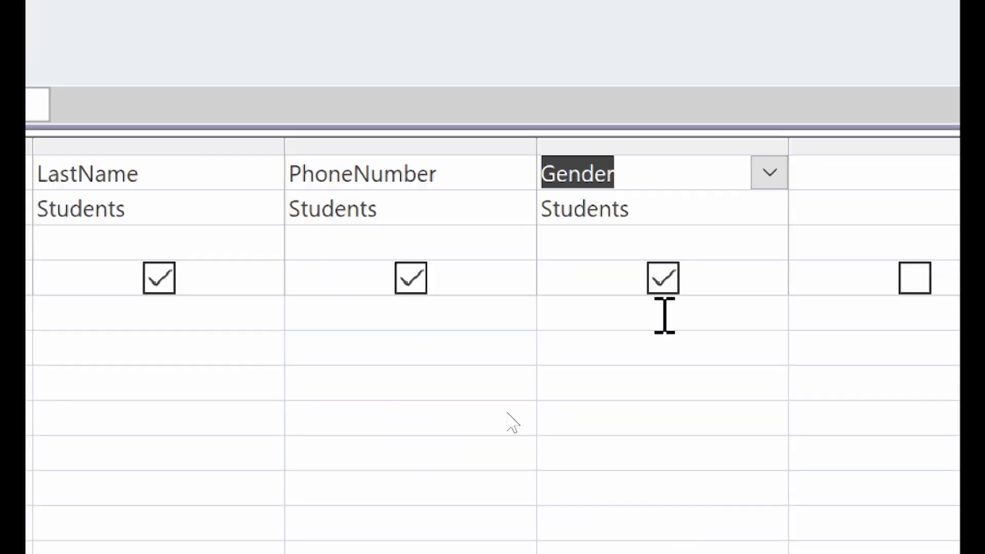
click(664, 277)
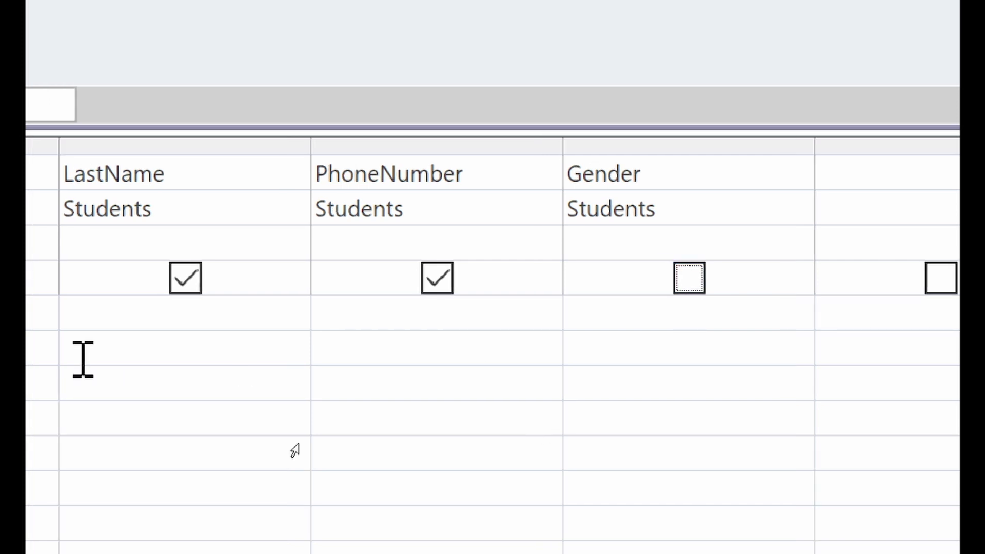
click(848, 328)
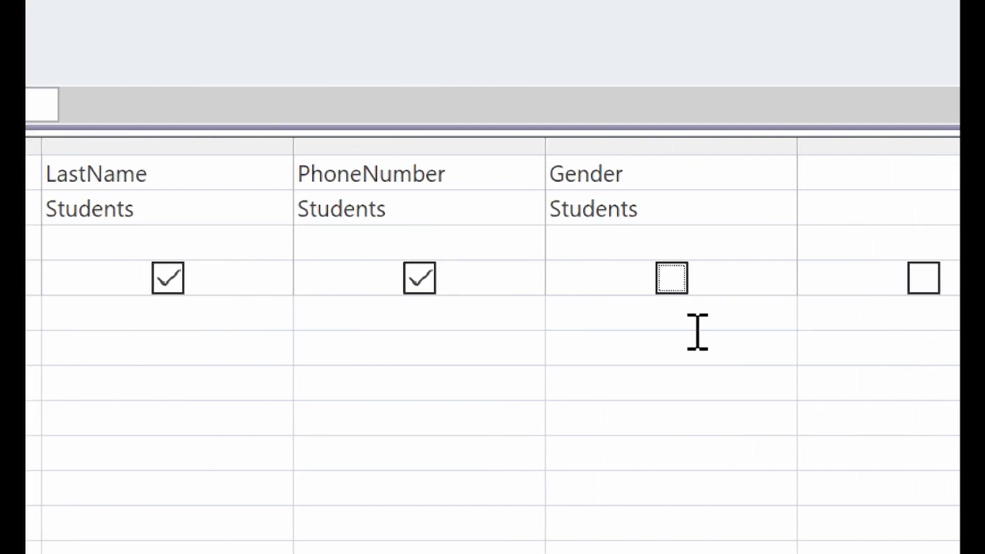
text(Female)
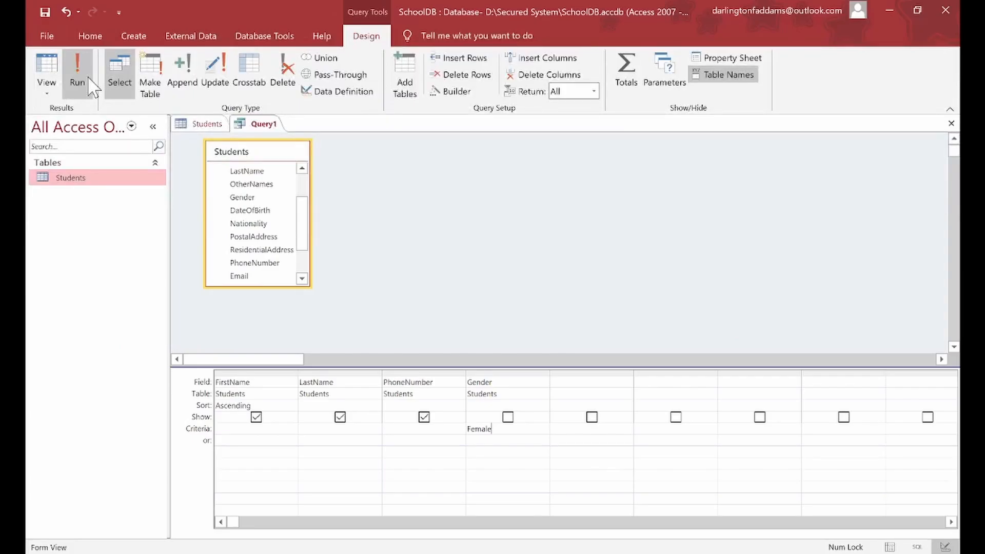
Step: Run the query to list only the female students
click(76, 72)
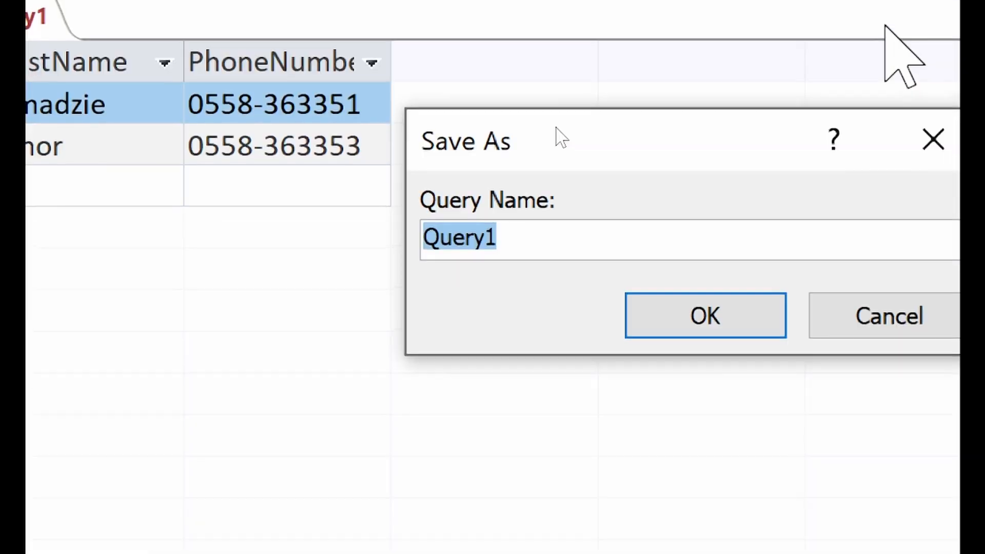
Step: Save the query as 'FemaleStudentsQuery' and start the eighth Students record's StudentID
text(FemaleStuen)
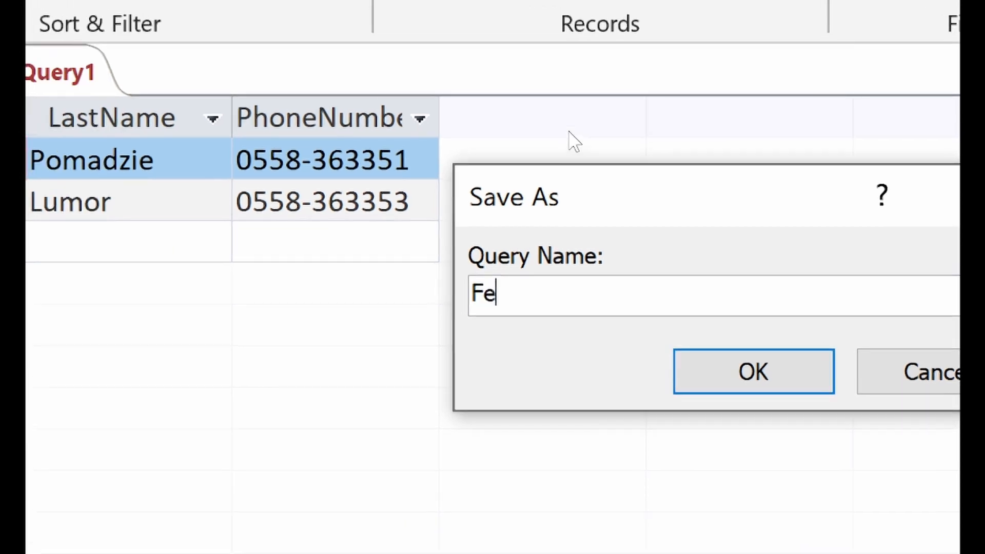
key(BackSpace)
key(BackSpace)
text(dentsQu)
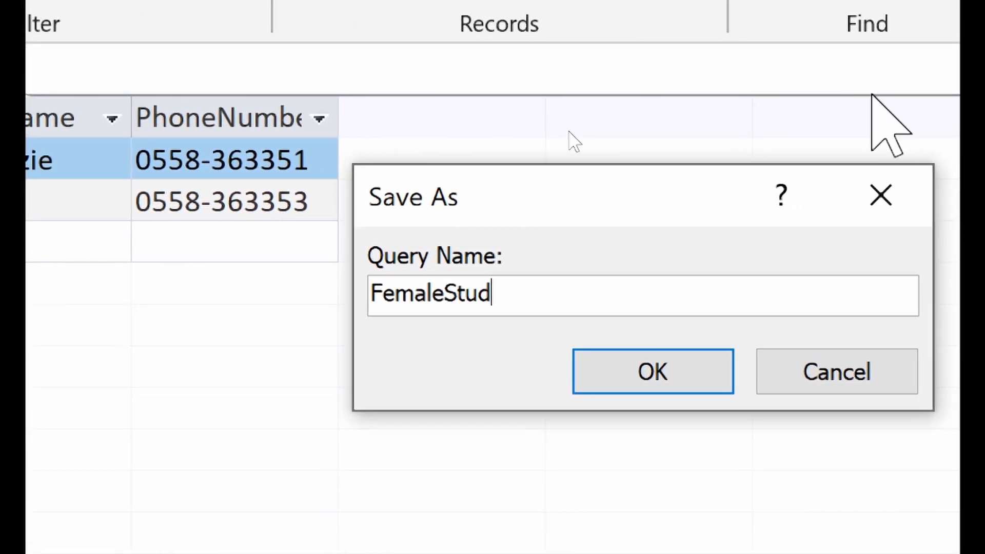
text(ery)
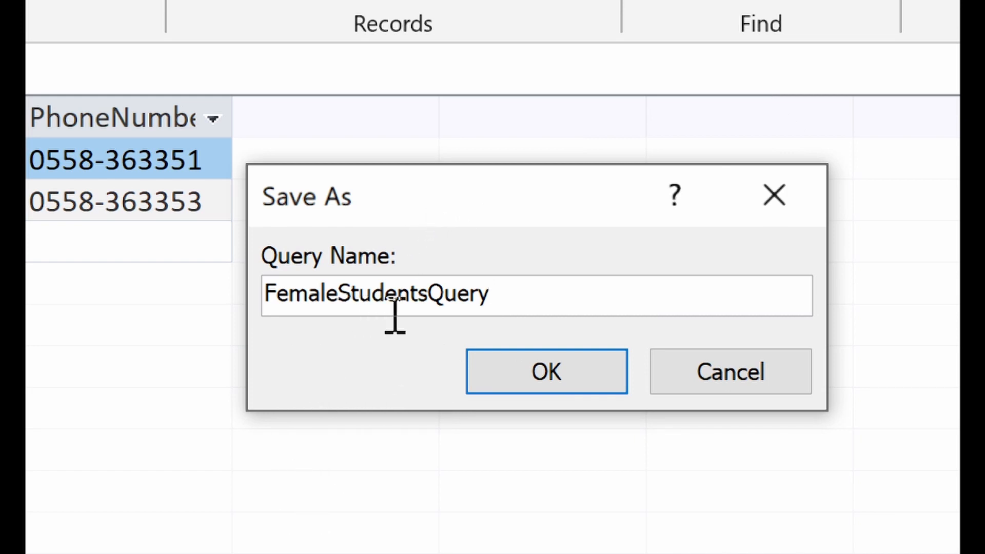
click(498, 365)
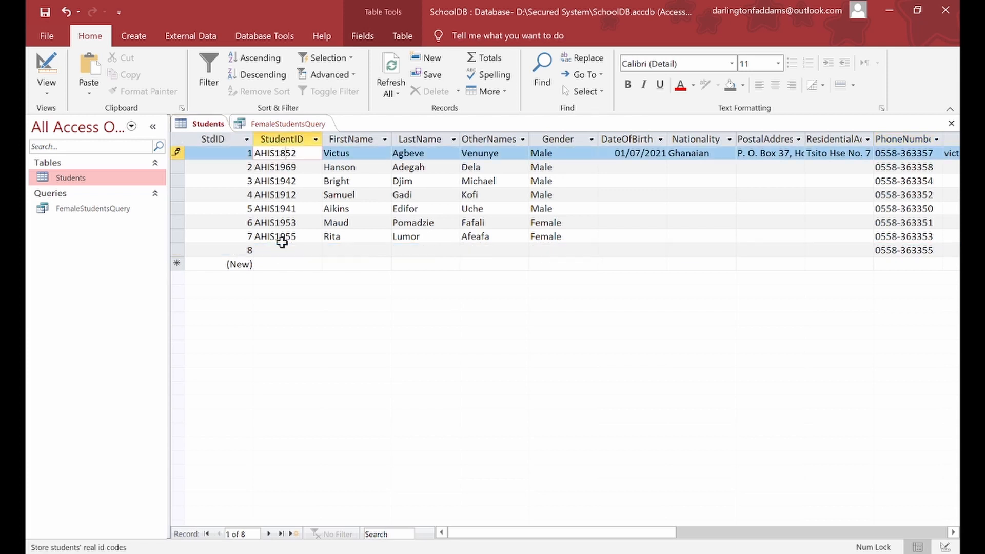
click(282, 250)
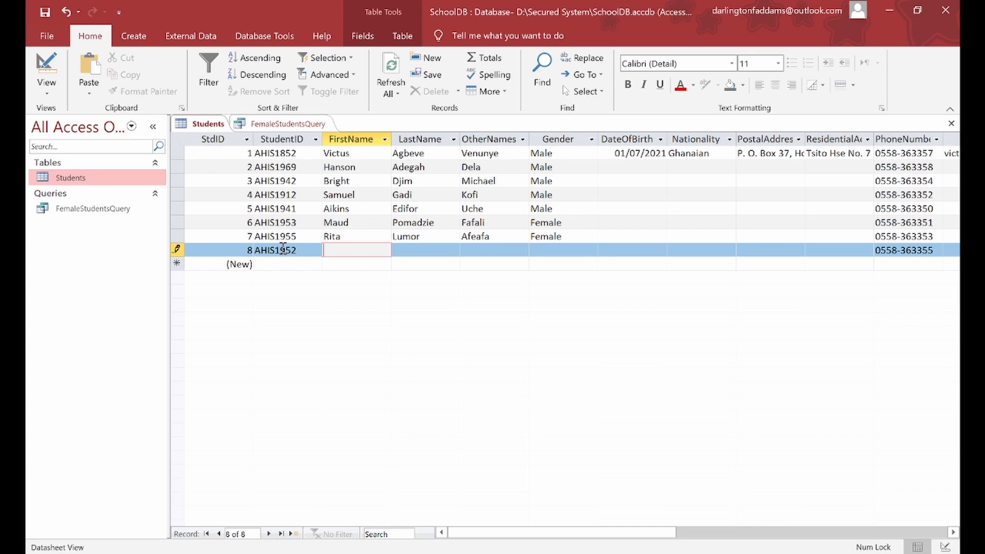
Step: Fill record 8 with the new student's first name, last name, other name and gender Female
key(Tab)
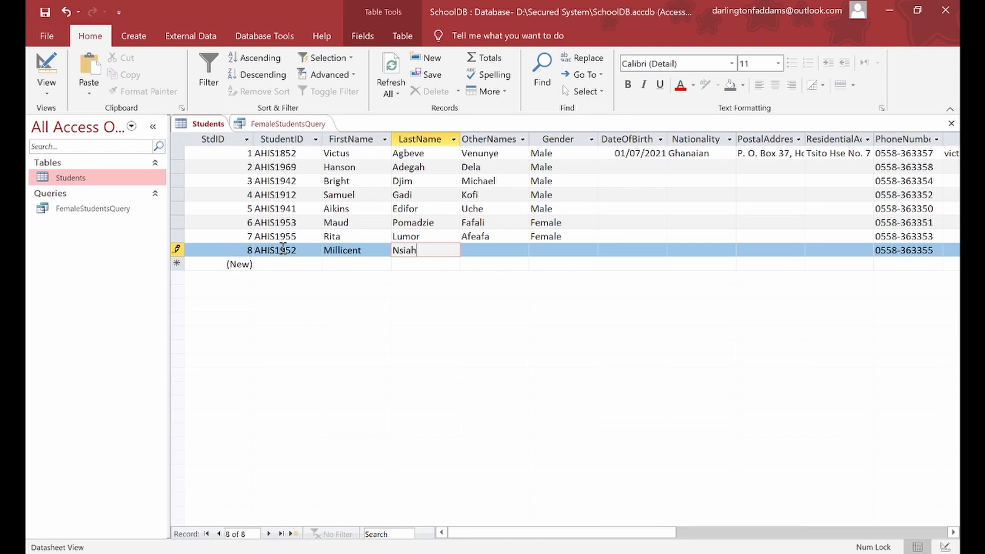
key(Tab)
text(Marc)
key(Tab)
text(Female)
key(Tab)
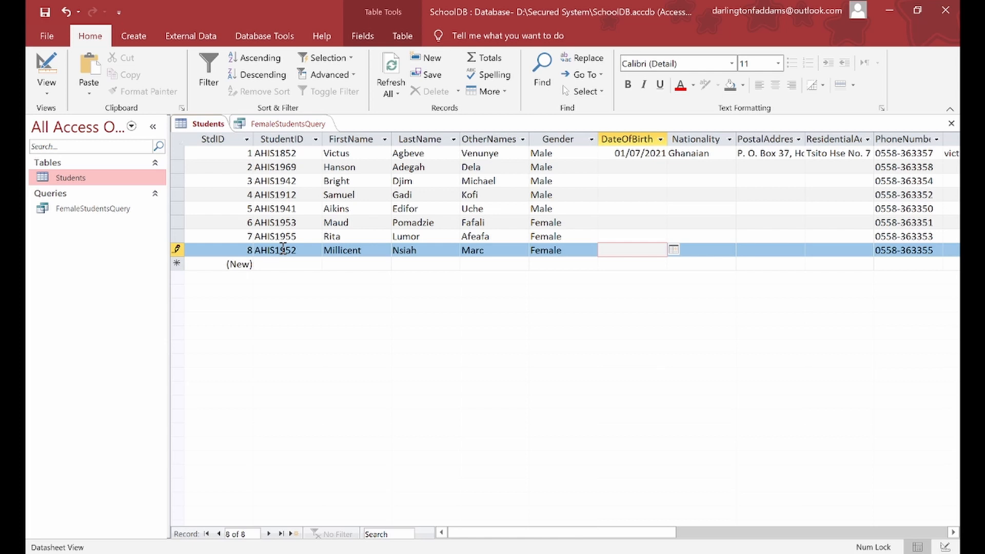
key(Tab)
key(Tab)
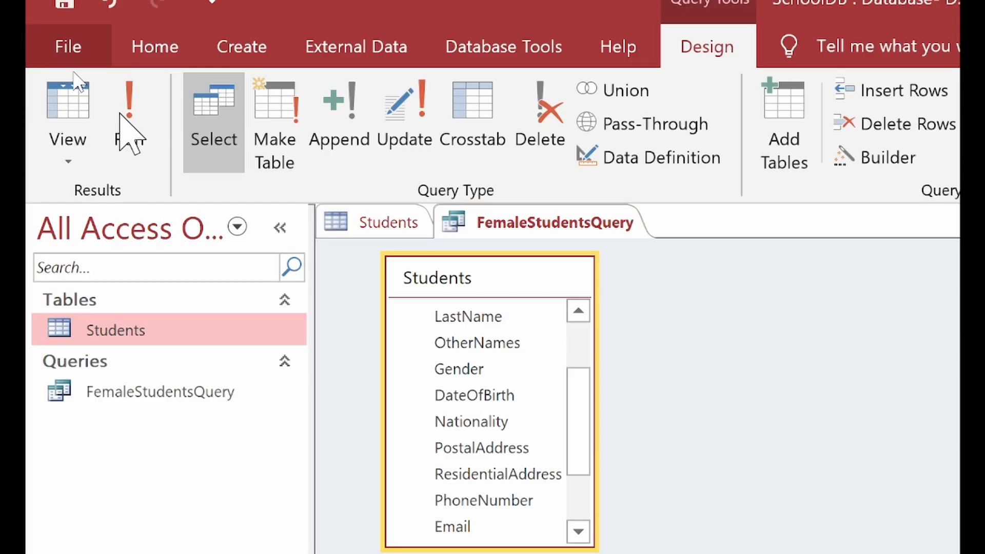
Step: Run FemaleStudentsQuery to check the female students it now returns
click(121, 115)
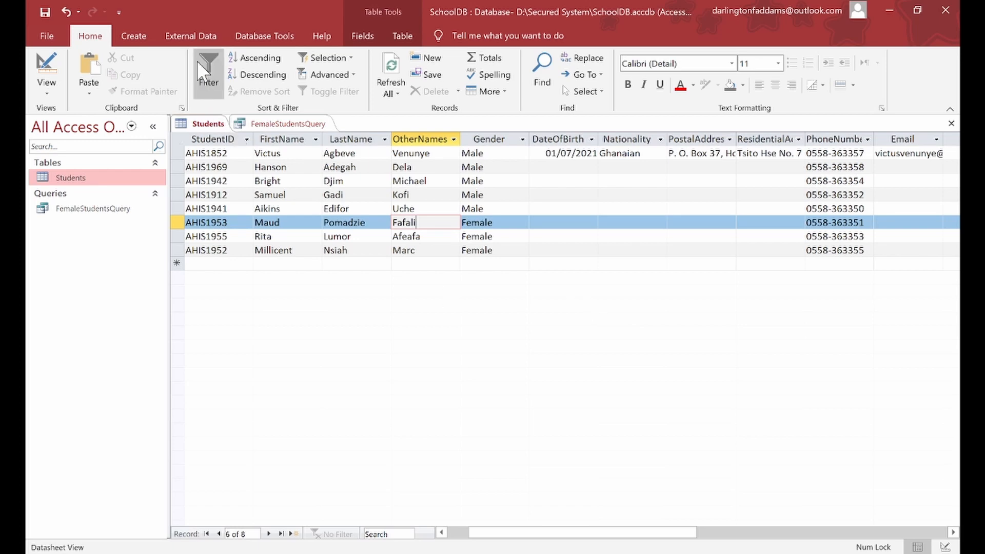
Step: Start a new design-view query and add the Students table to it
click(136, 35)
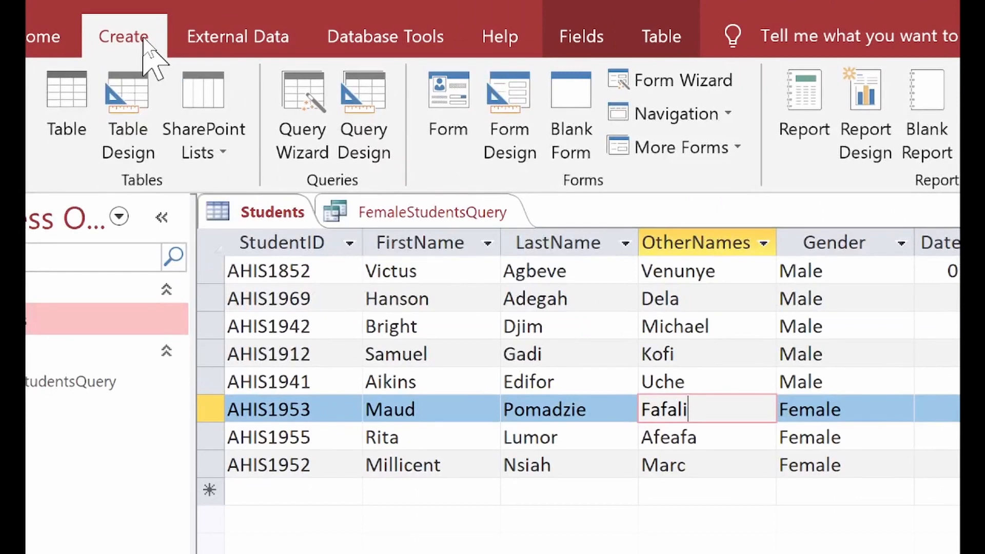
click(362, 117)
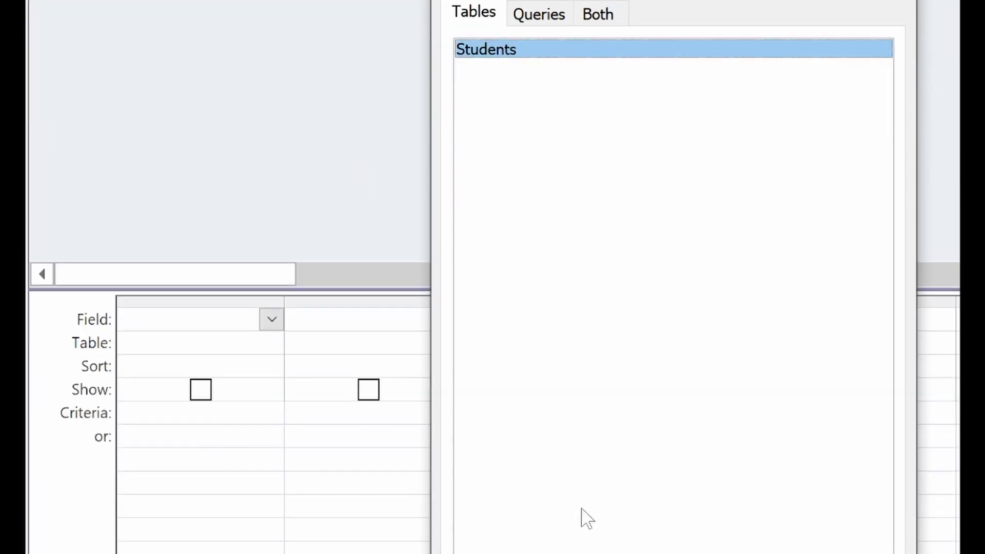
click(767, 479)
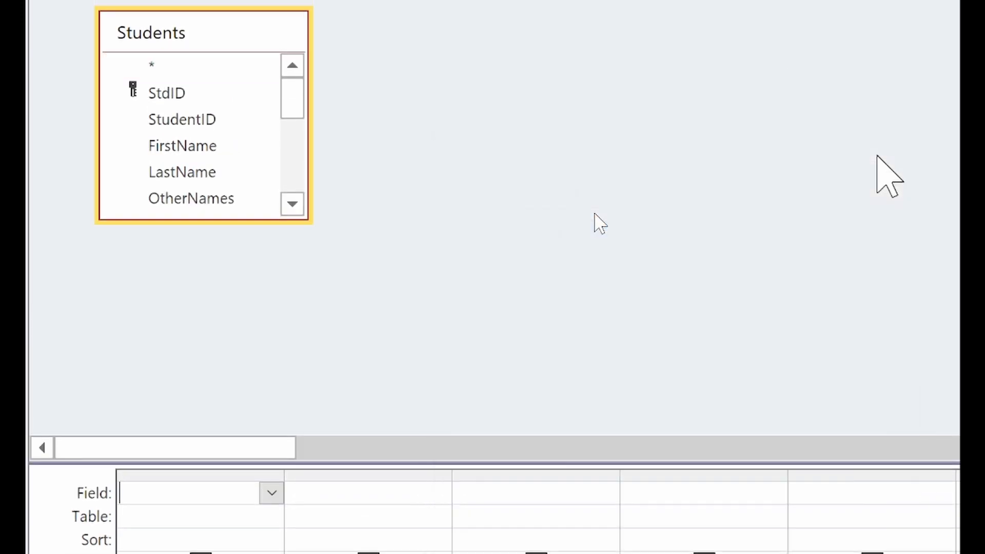
click(878, 143)
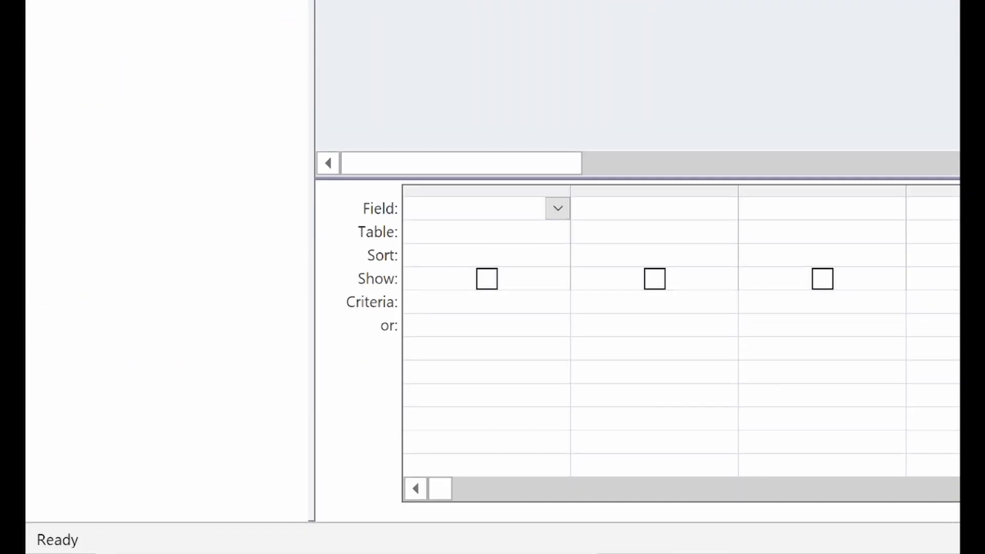
Step: Fill columns 1–4 with FirstName, LastName, StudentID and Gender, with Gender criterion 'Male'
mouse_move(682, 552)
click(558, 209)
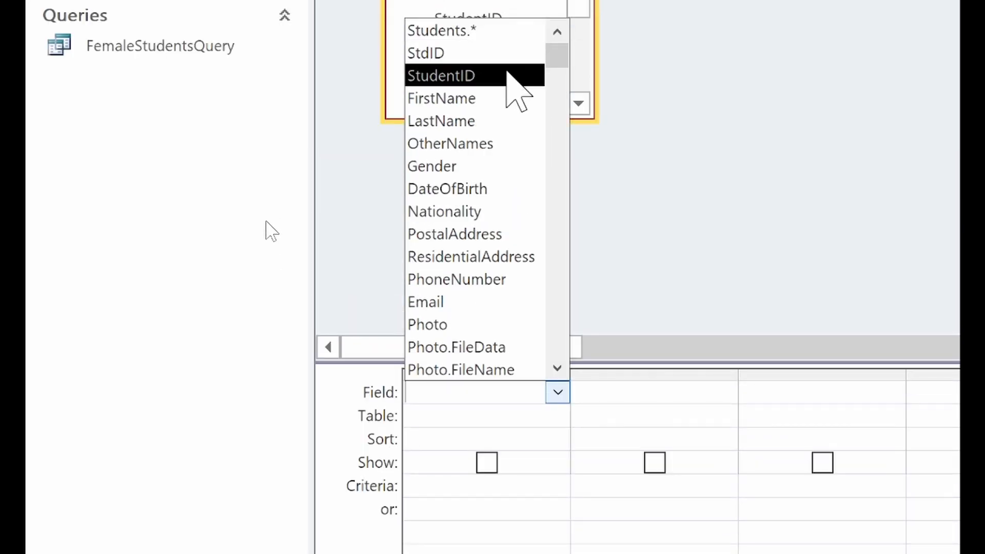
click(508, 98)
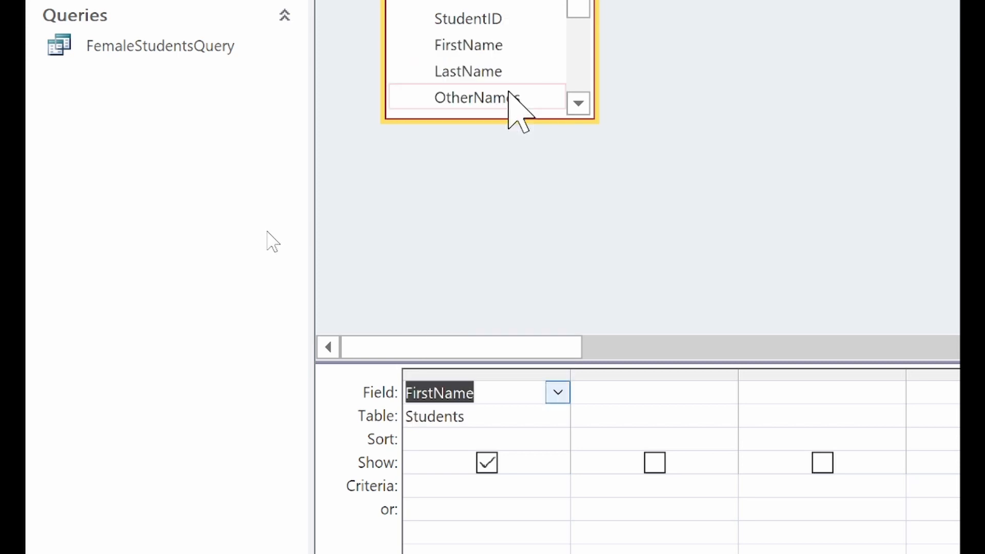
click(718, 394)
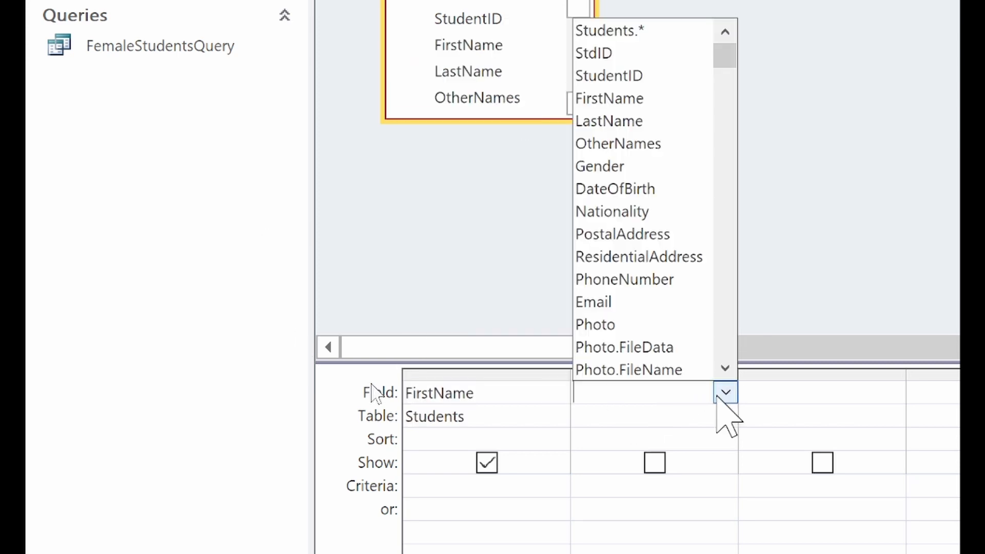
click(644, 117)
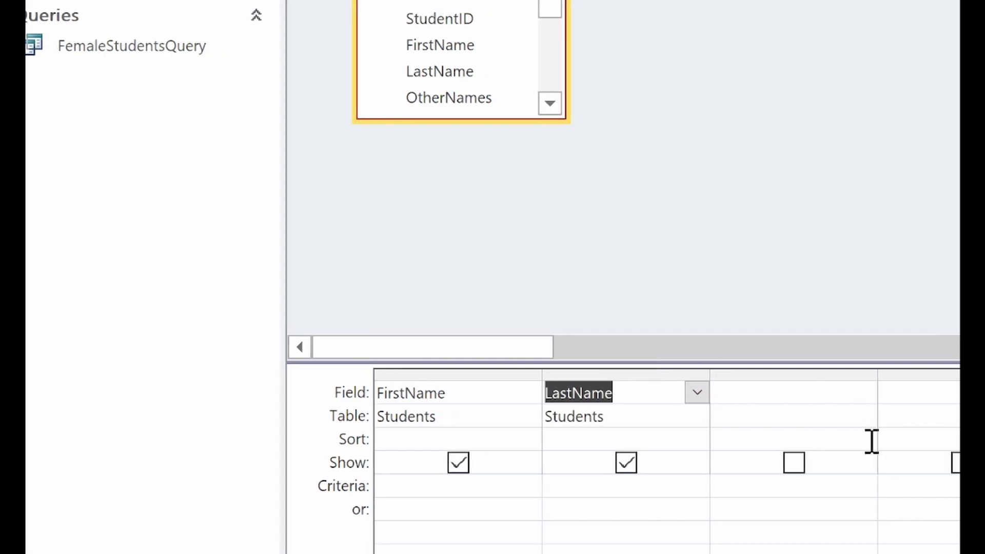
click(830, 396)
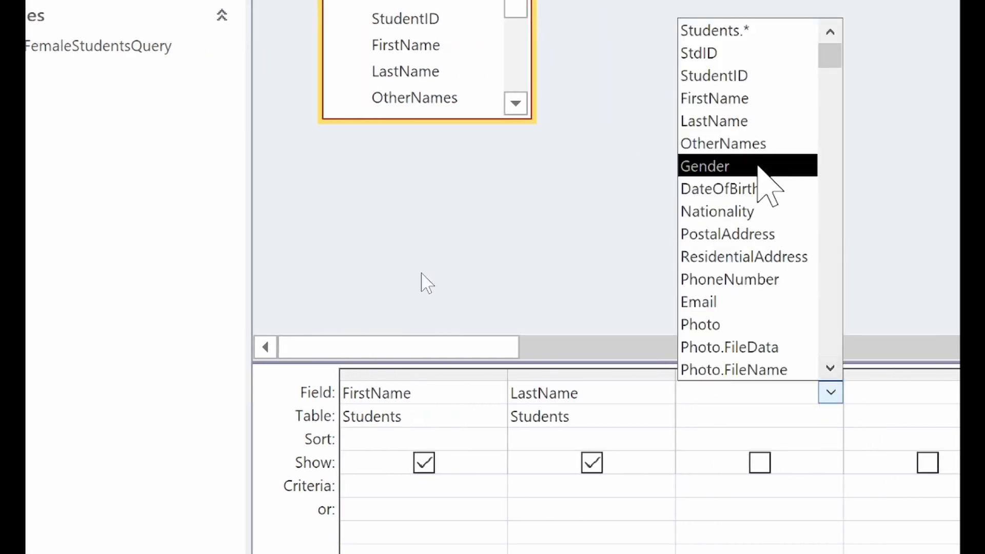
click(726, 76)
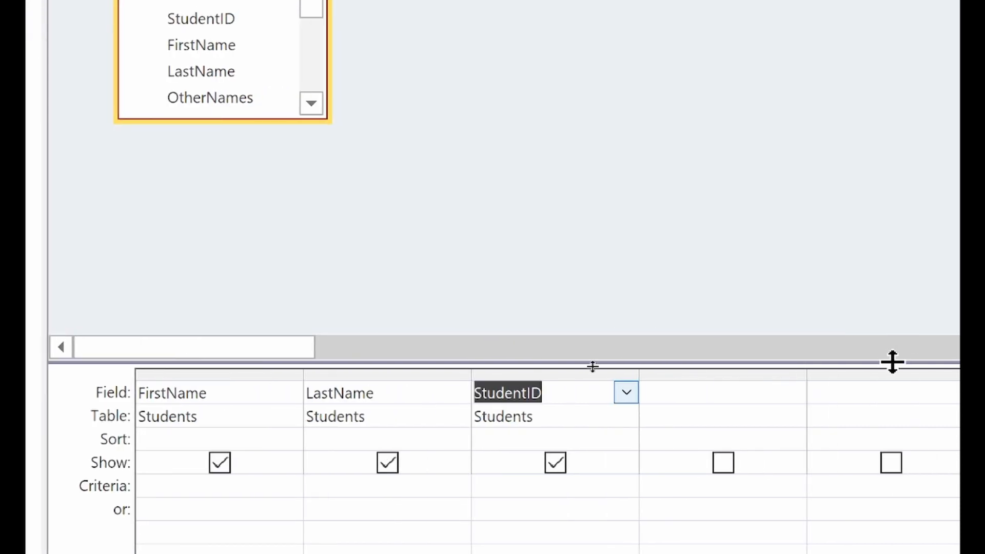
click(804, 396)
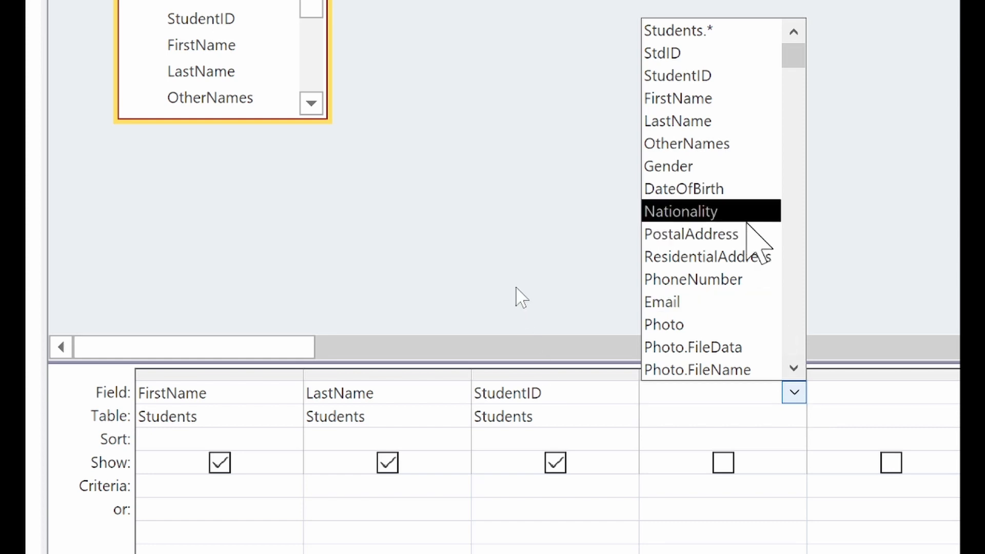
click(713, 165)
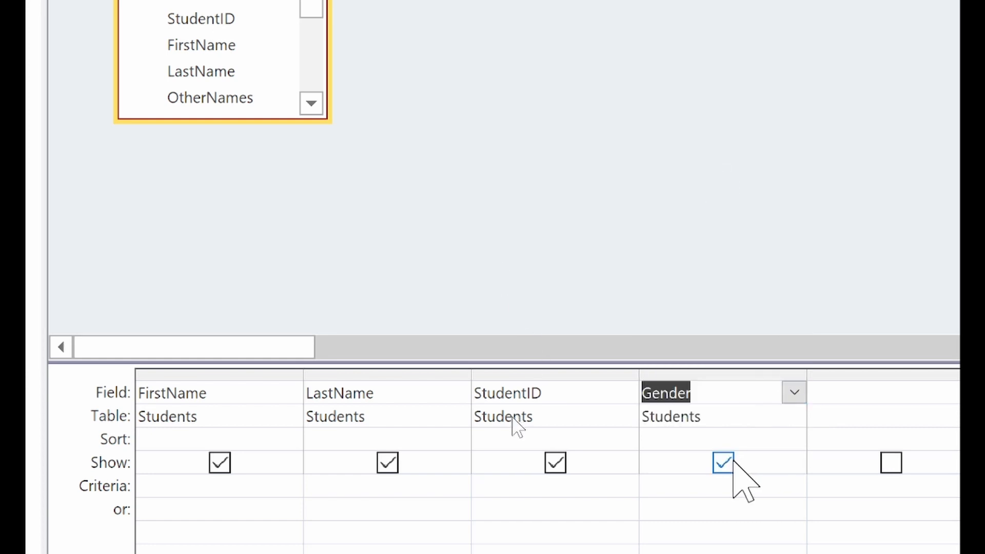
click(711, 485)
text(Male)
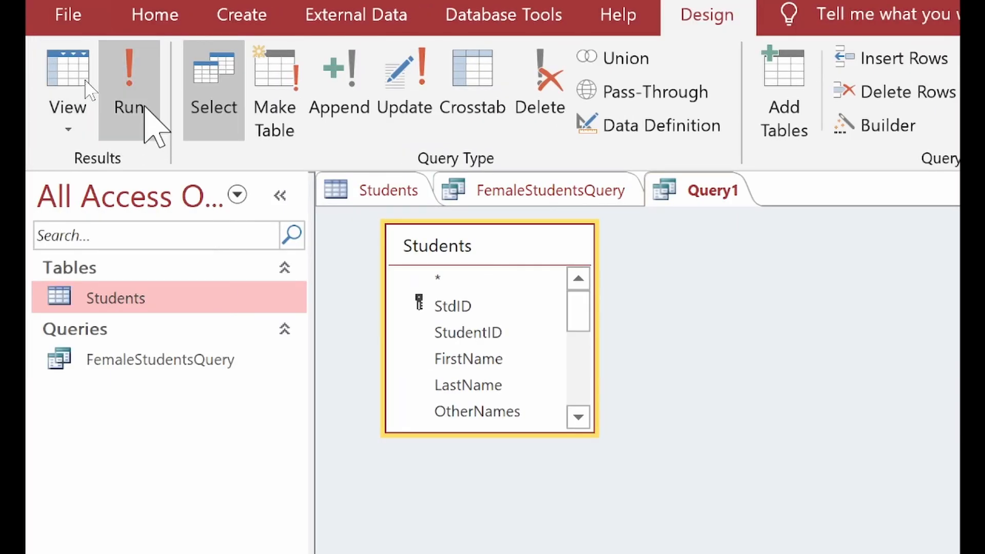
Step: Run Query1 to list the five male students' FirstName, LastName, StudentID and Gender
click(136, 108)
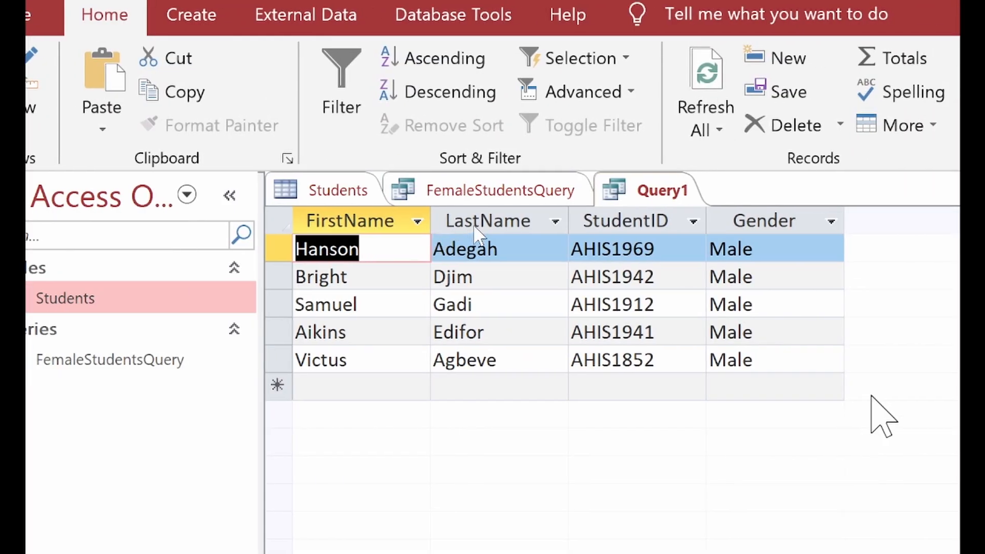
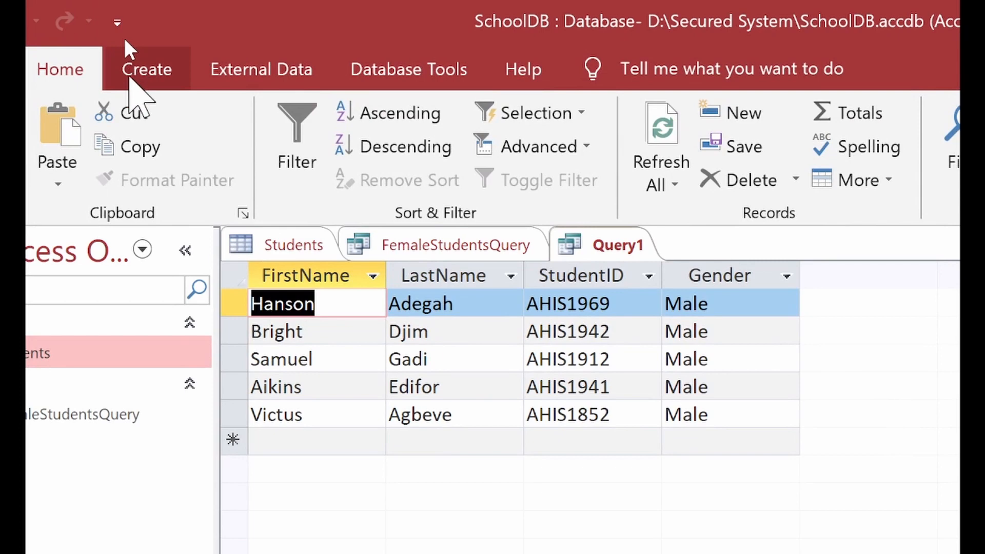
Step: Start a second design-view query with the Students table as its only source
click(129, 76)
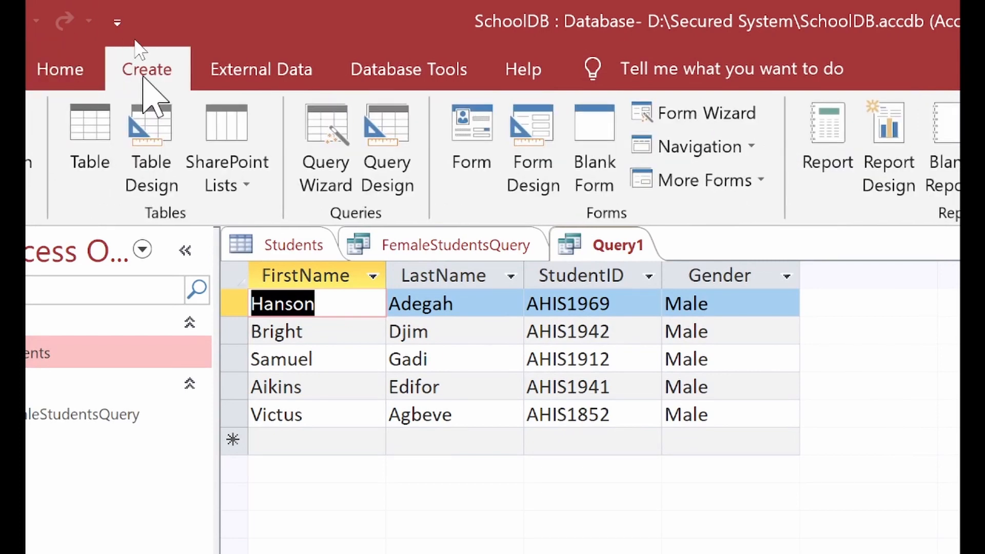
click(396, 150)
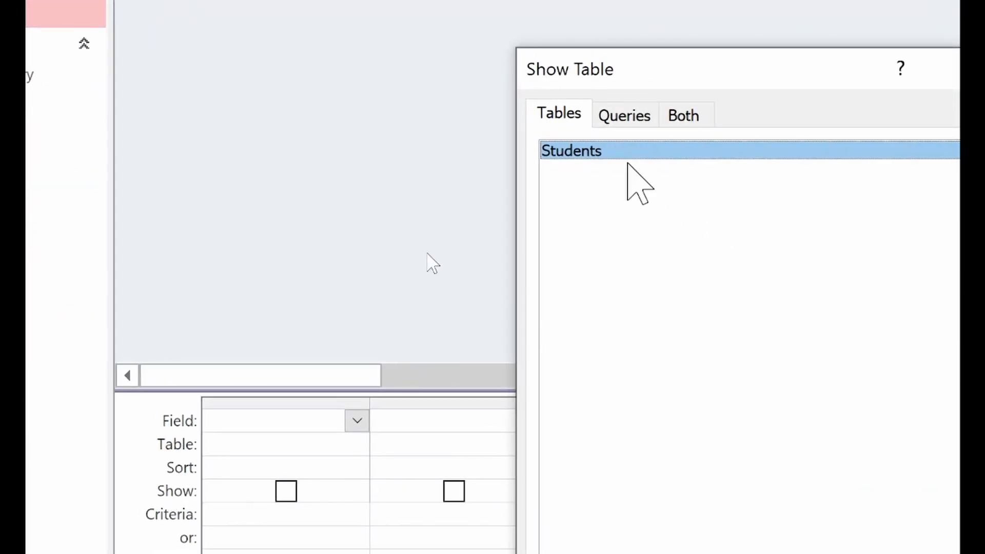
click(672, 115)
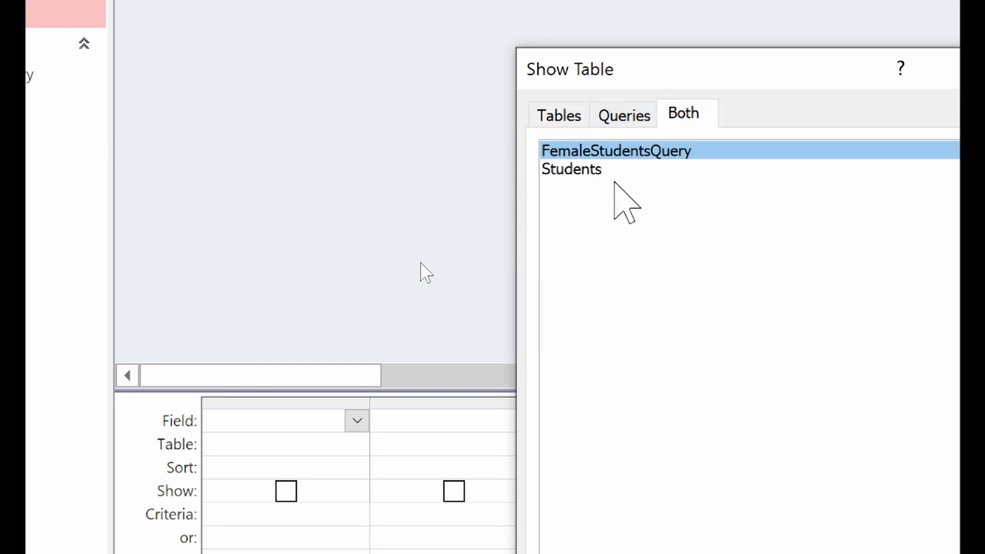
click(558, 113)
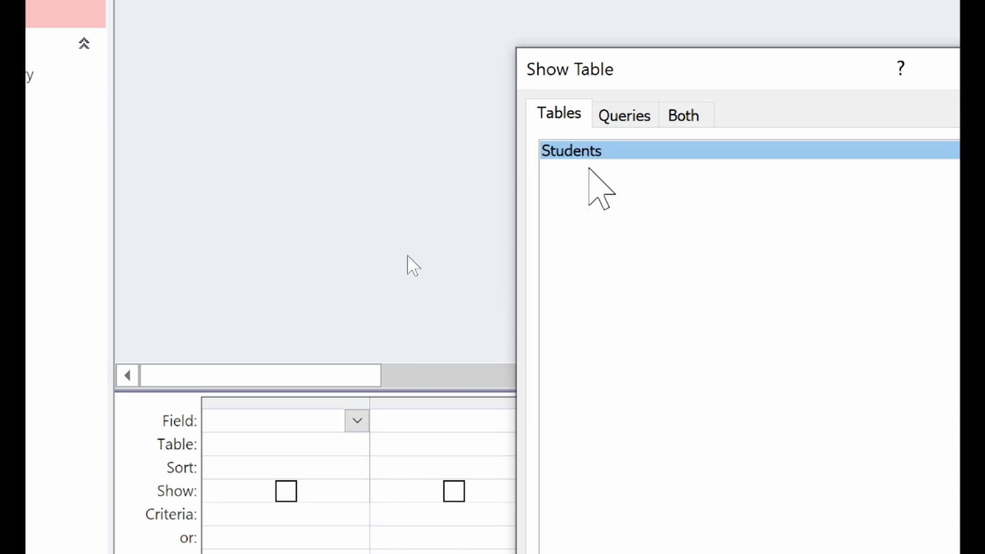
click(759, 480)
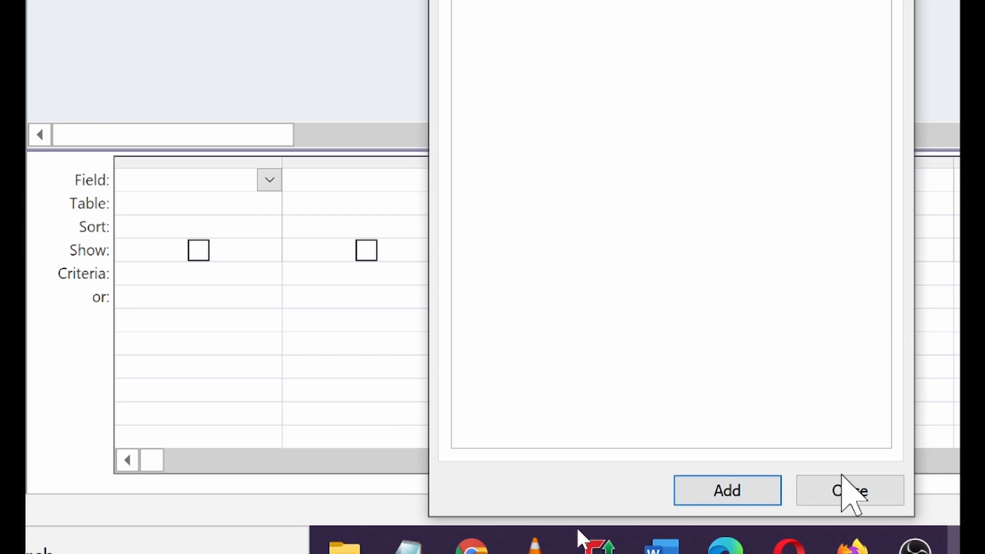
click(847, 490)
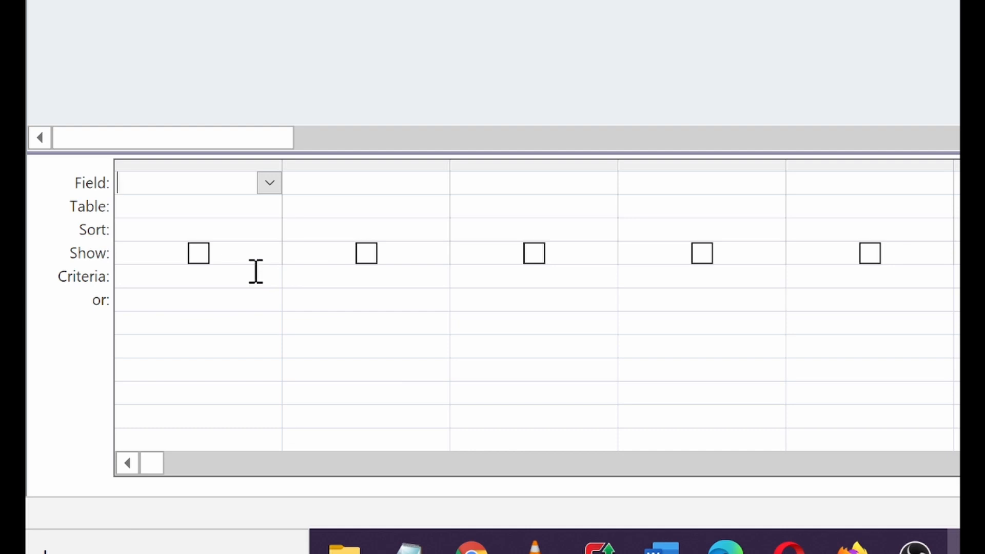
Step: Put FirstName, LastName and OtherNames in the first three grid columns
click(269, 183)
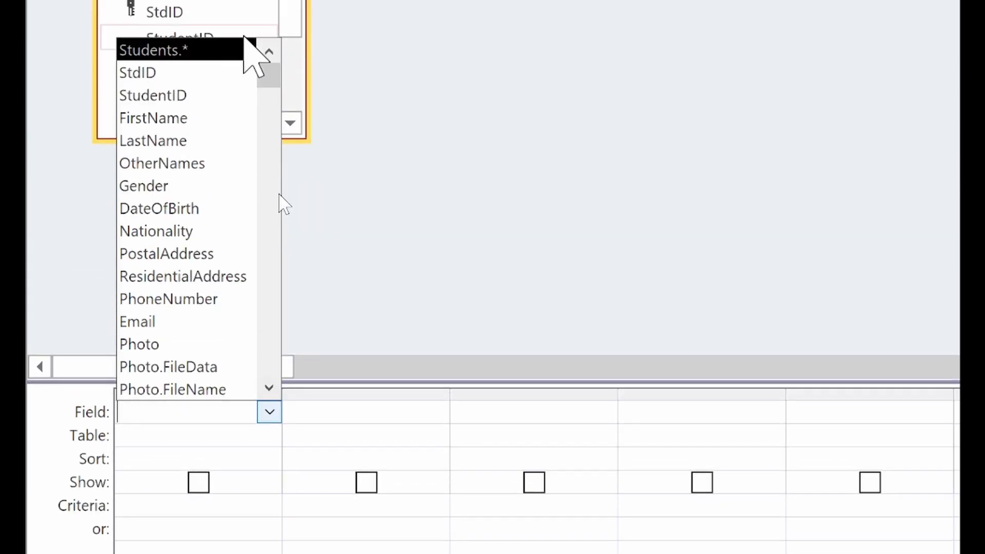
click(219, 122)
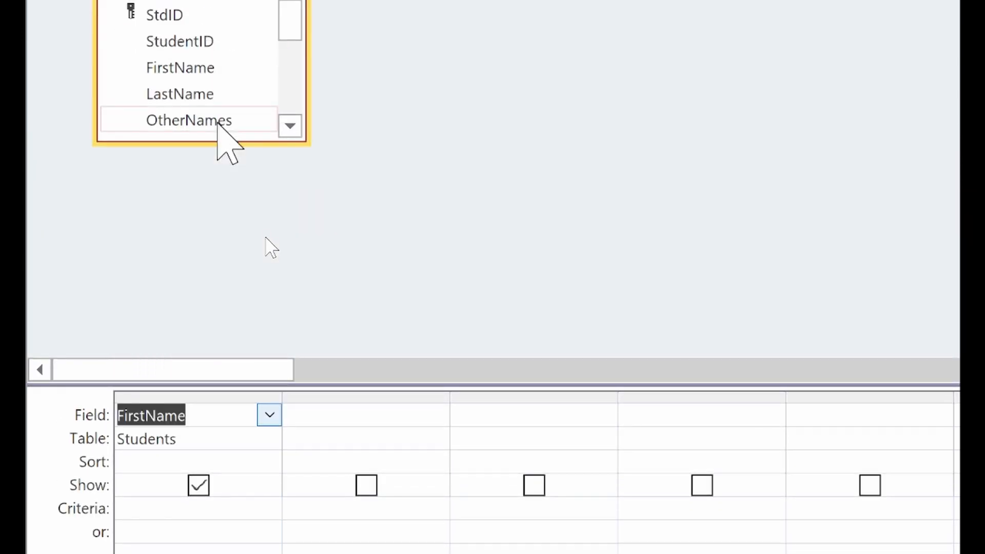
click(437, 415)
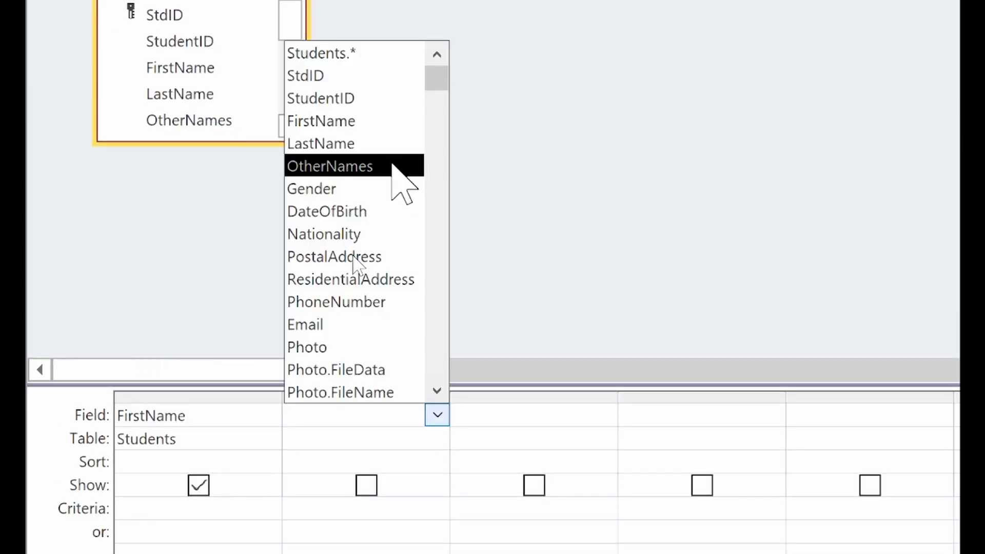
click(373, 147)
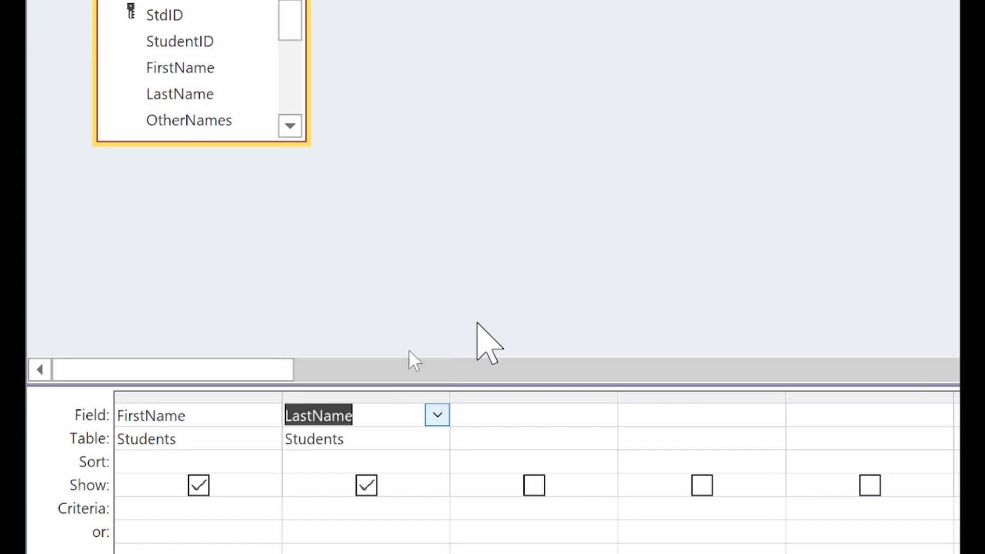
click(591, 414)
click(605, 414)
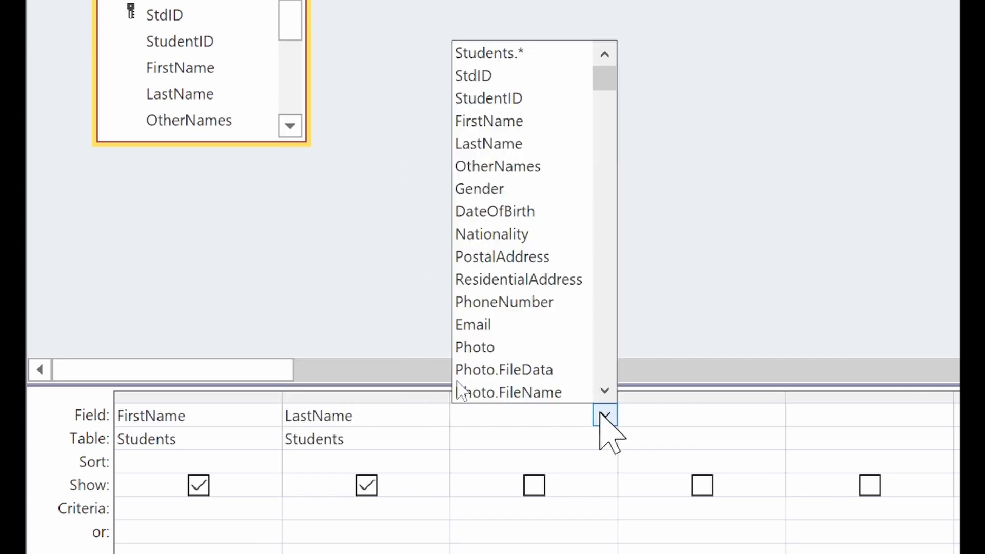
click(542, 170)
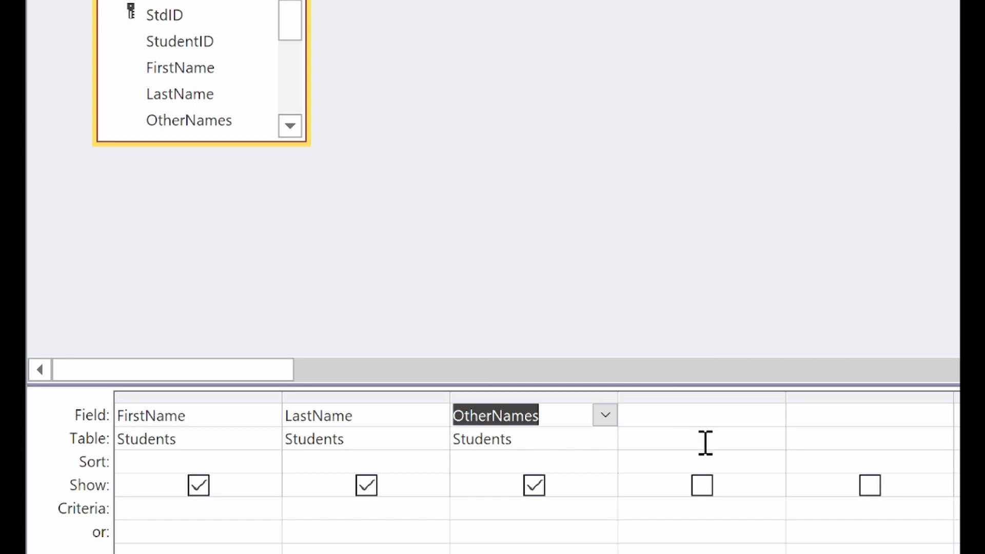
Step: Add PhoneNumber and StudentID as the fourth and fifth columns
click(772, 414)
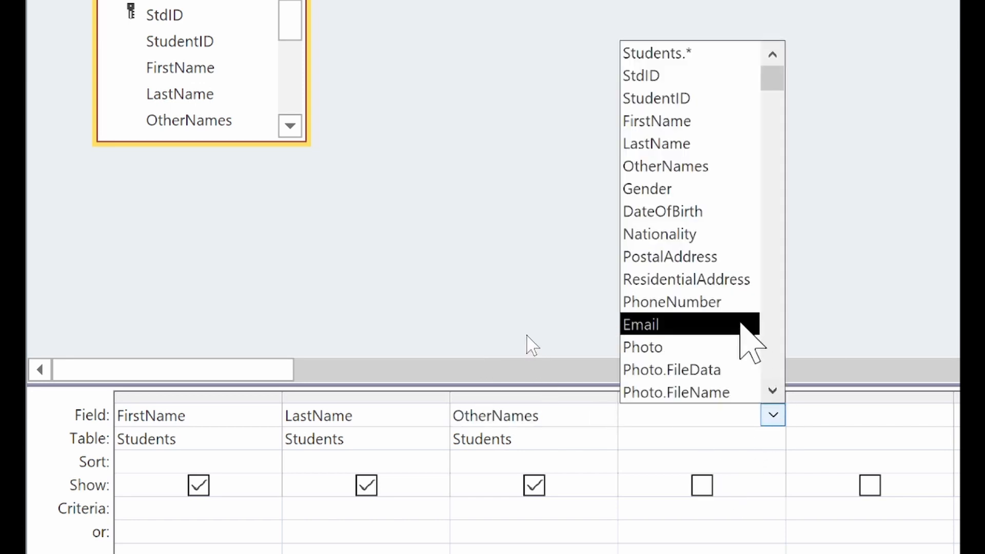
click(718, 304)
click(938, 411)
click(941, 414)
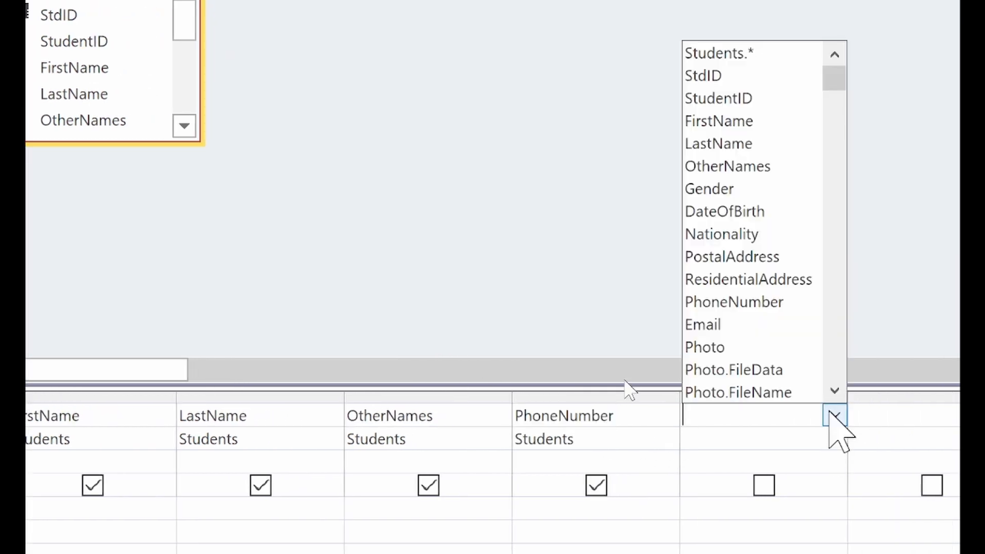
click(724, 99)
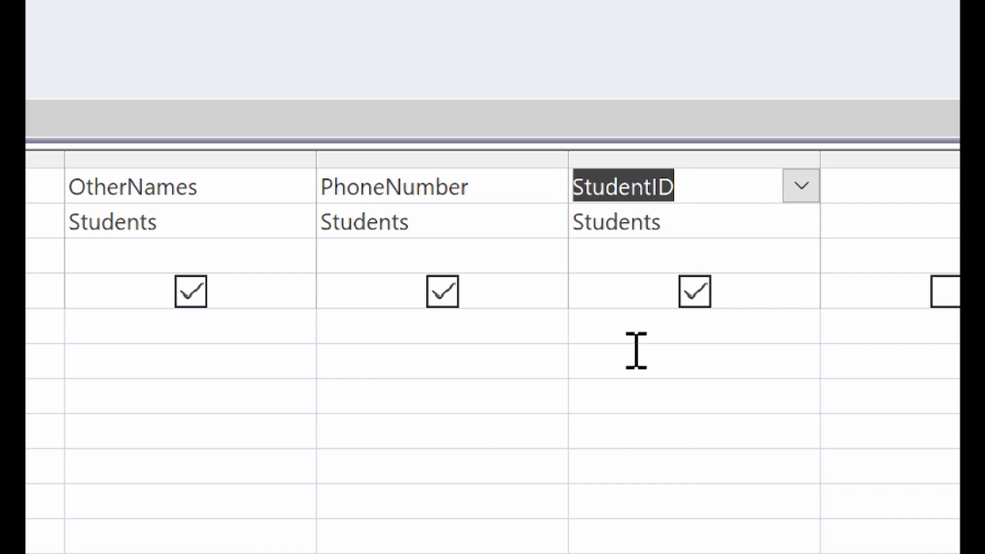
click(636, 330)
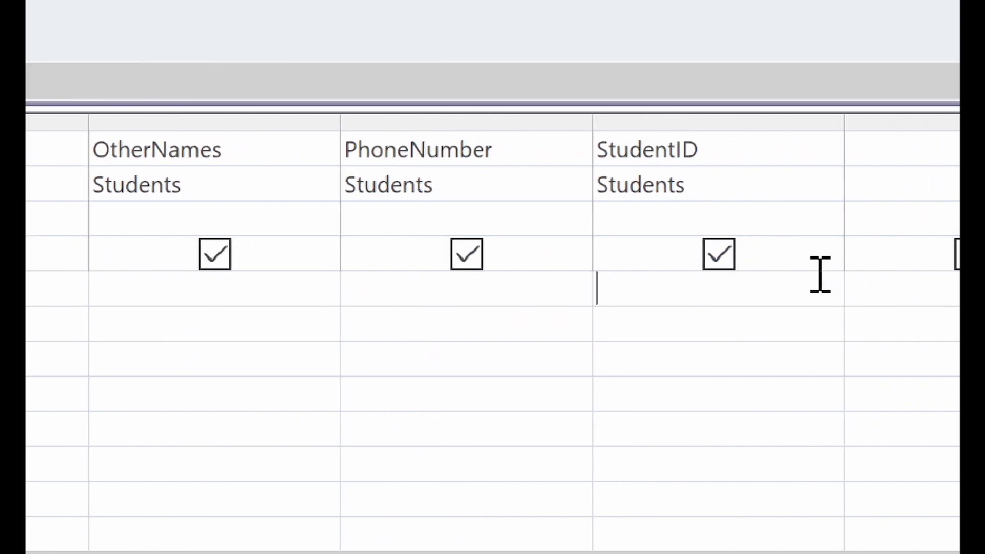
Step: Enter AHIS1852 as the criterion under StudentID
text(AHIS1)
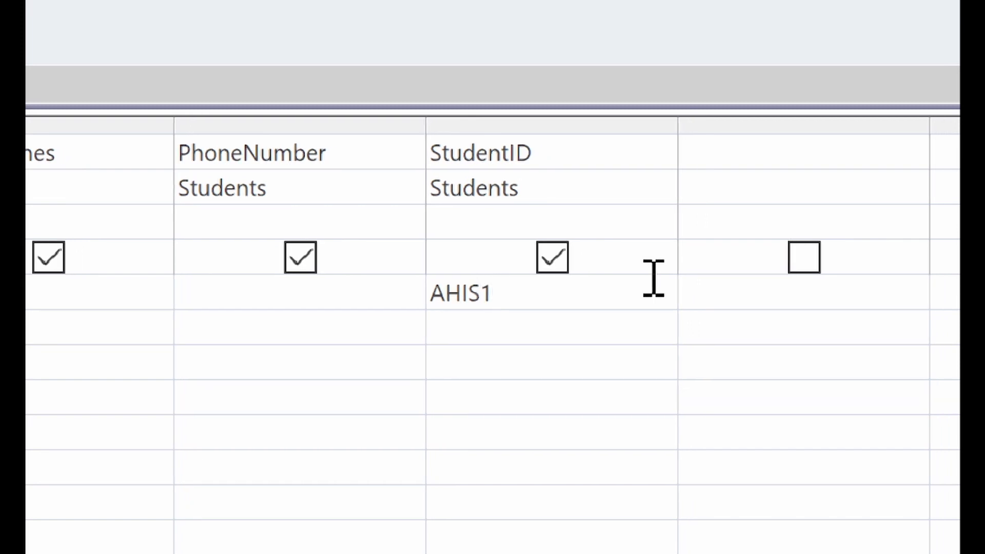
text(852)
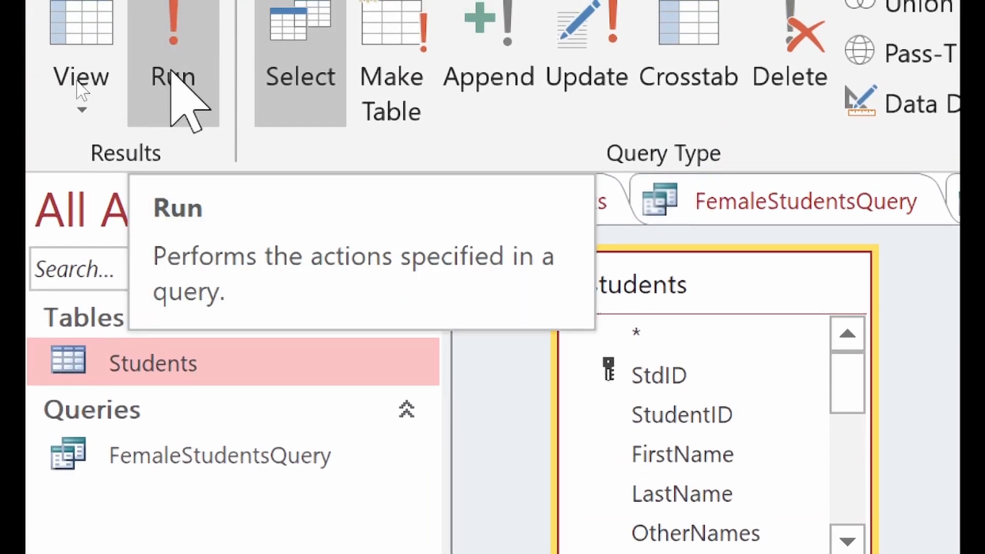
Step: Run Query2 to return the single AHIS1852 student, then go back to Query1's results
click(173, 72)
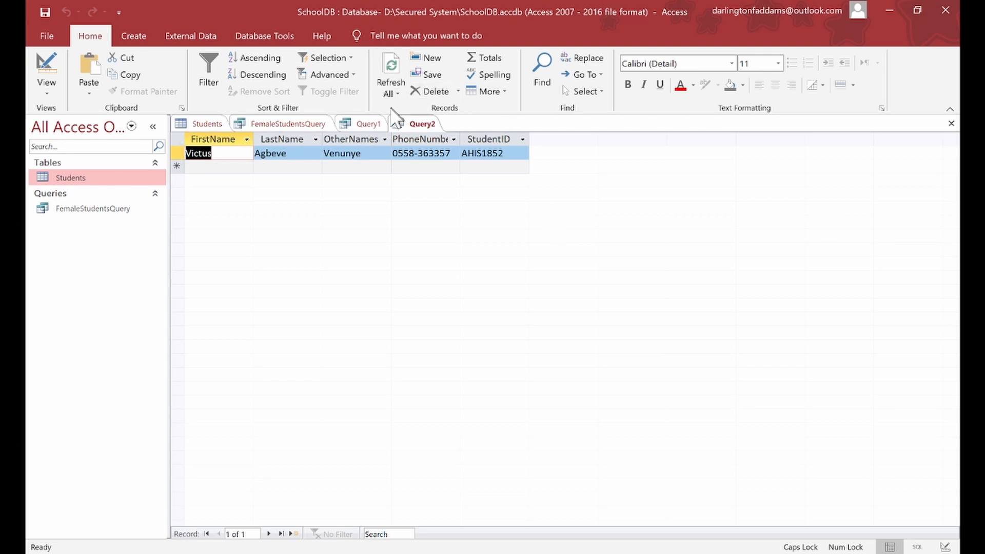
click(368, 124)
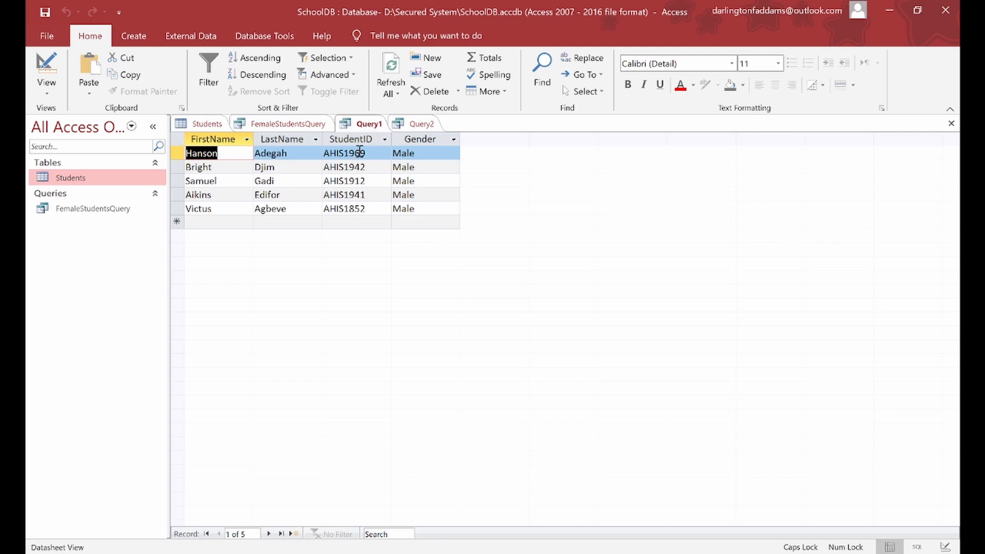
Step: Save Query1 as MaleStudentsQuery
click(48, 10)
drag(479, 169, 478, 274)
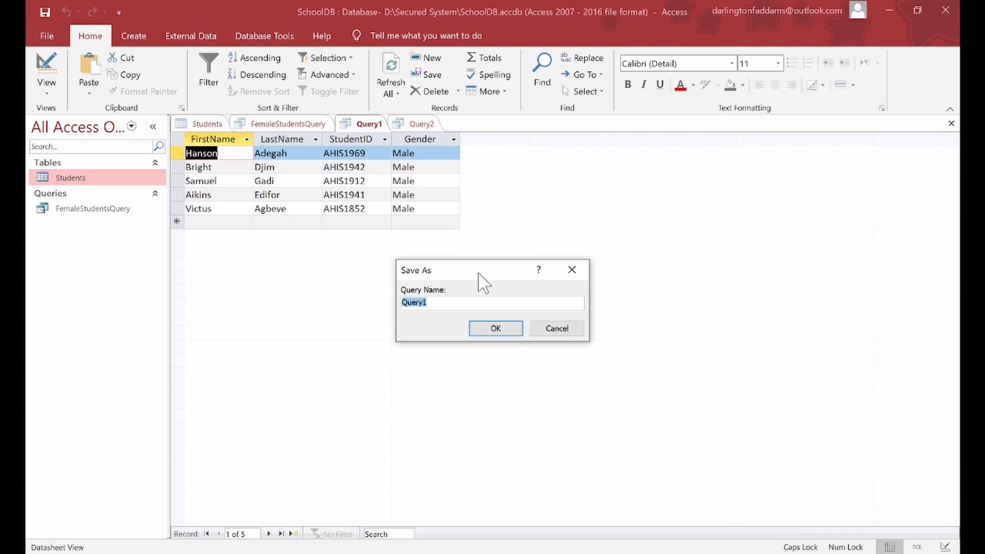
text(mA)
key(BackSpace)
key(BackSpace)
text(M)
key(Caps_Lock)
text(aleStudent)
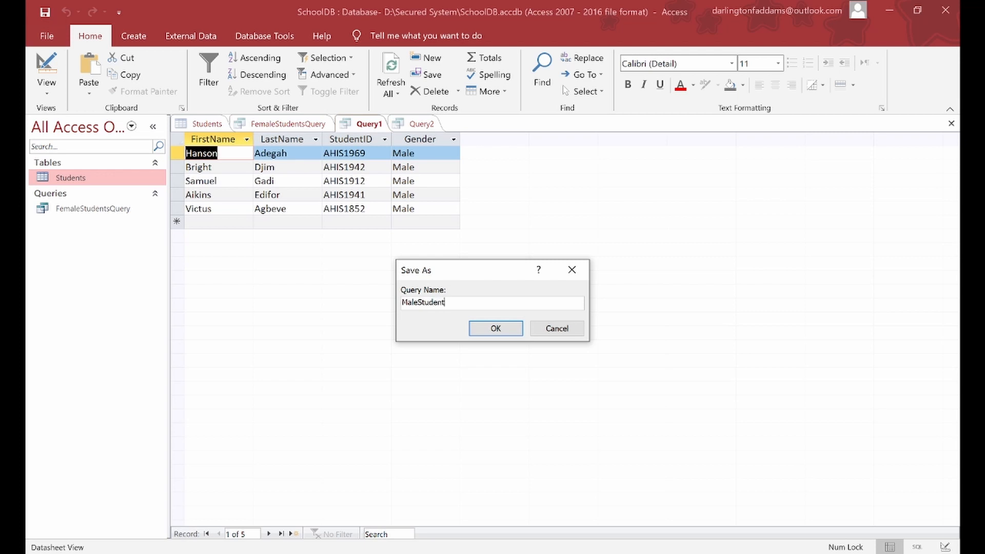
text(sQuery)
click(507, 330)
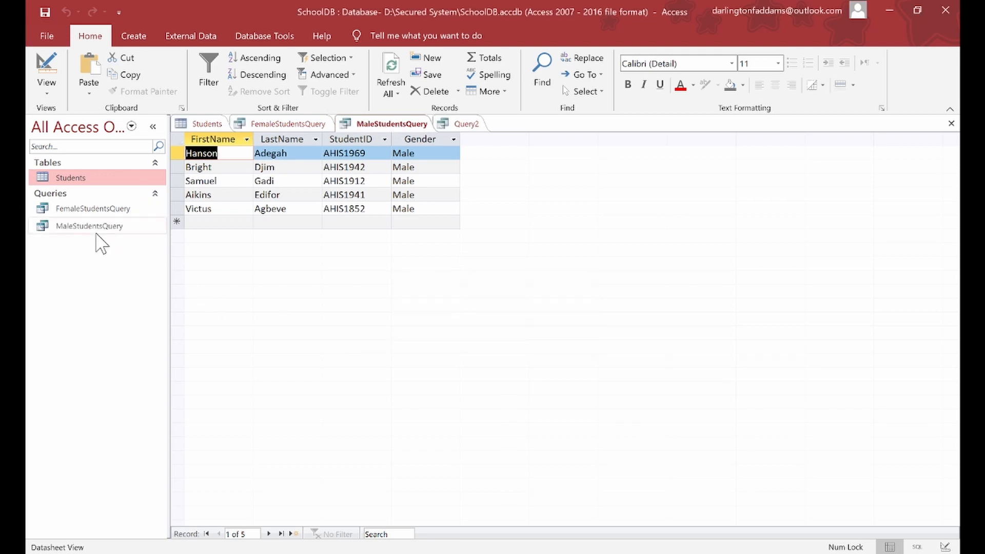